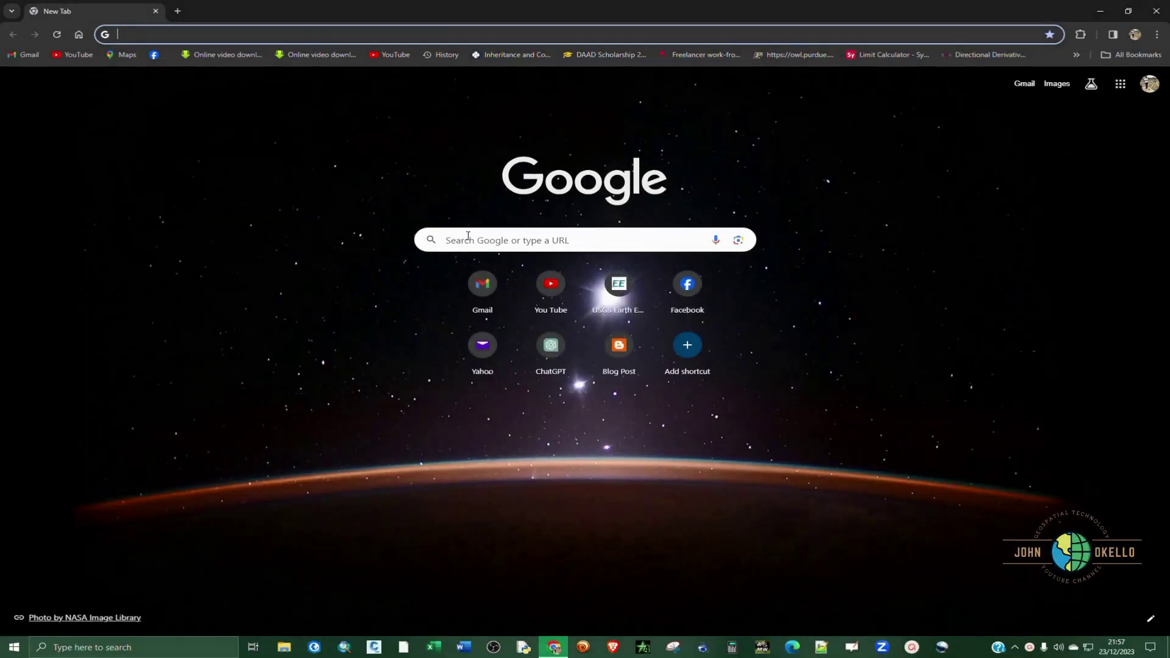
# Step: Search Google for 'esri login'
pyautogui.click(468, 235)
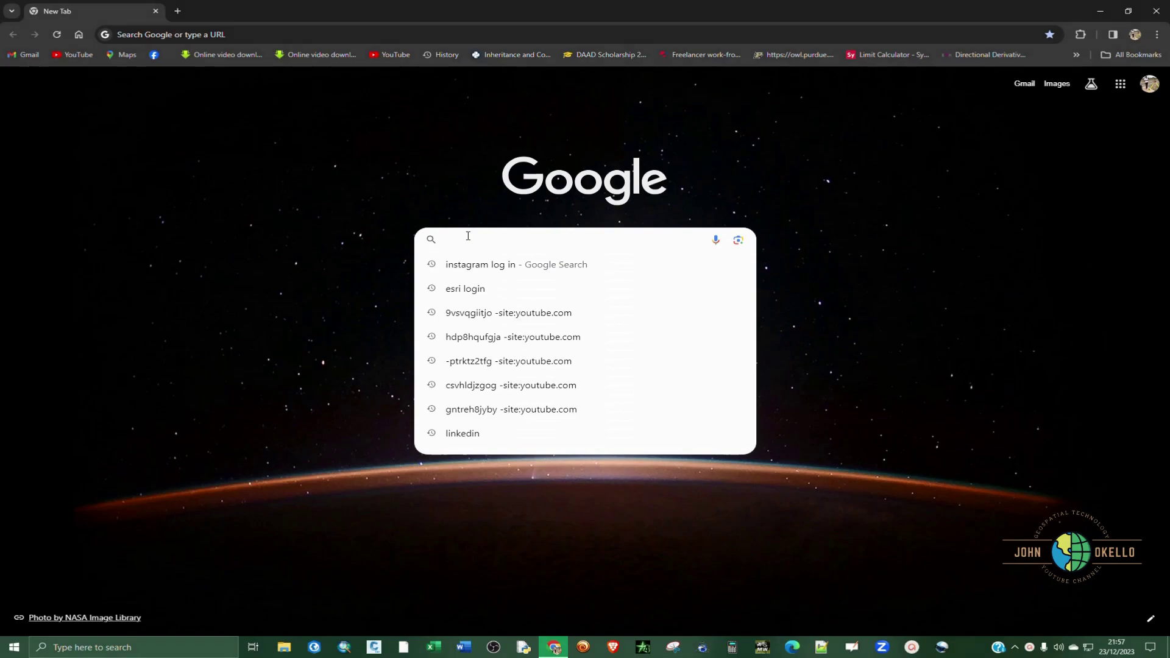
pyautogui.write('esri')
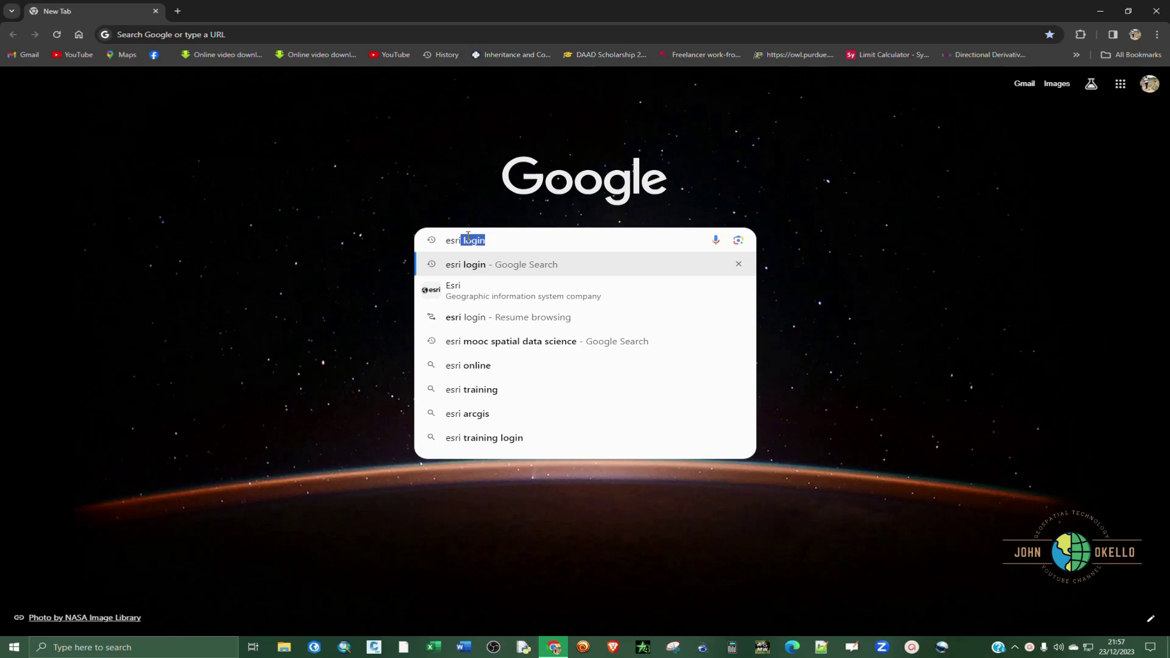
pyautogui.press('Return')
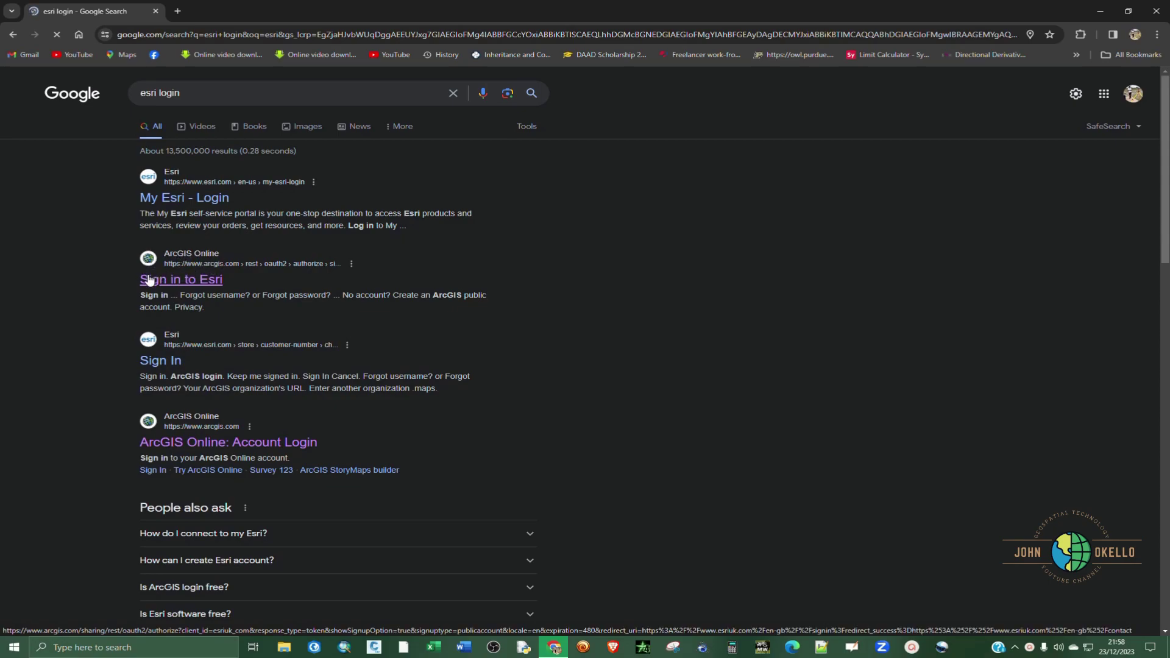
# Step: Open the Esri sign-in result and go to the 'Create an ArcGIS public account' form
pyautogui.click(181, 280)
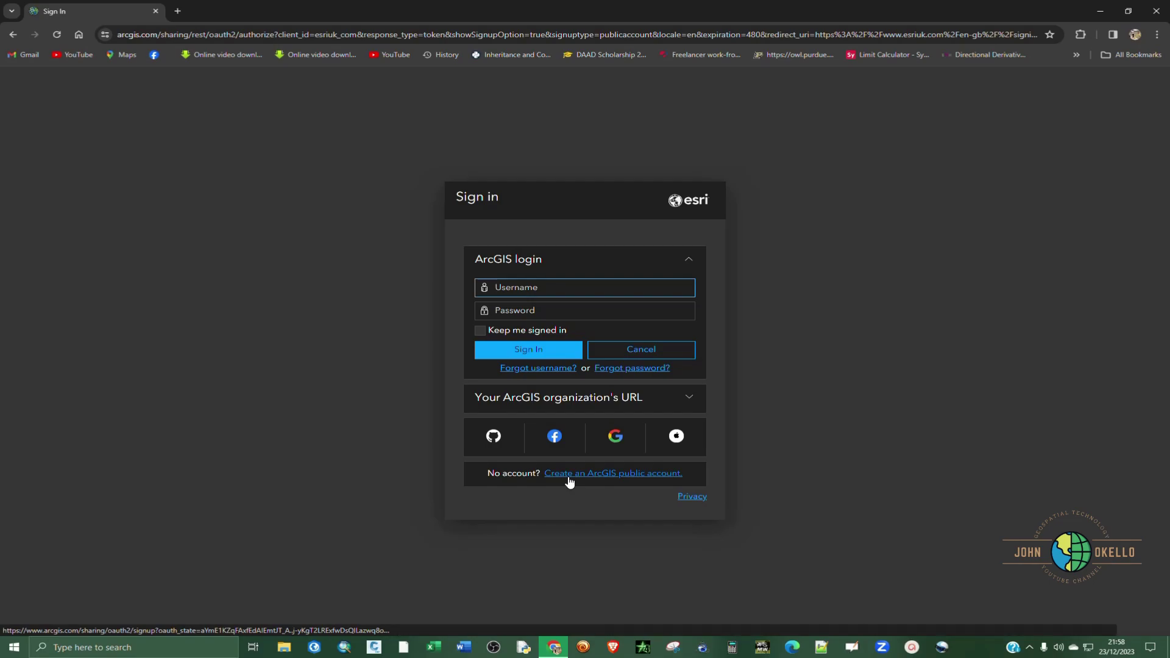
pyautogui.click(627, 482)
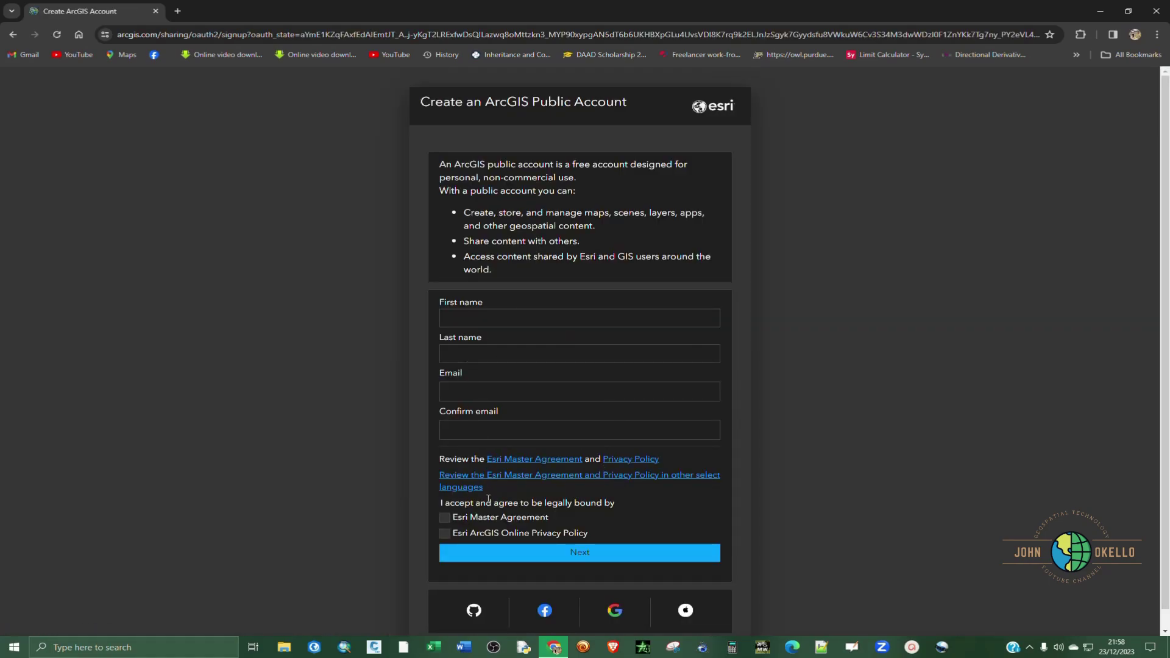
pyautogui.scroll(-1, 589, 392)
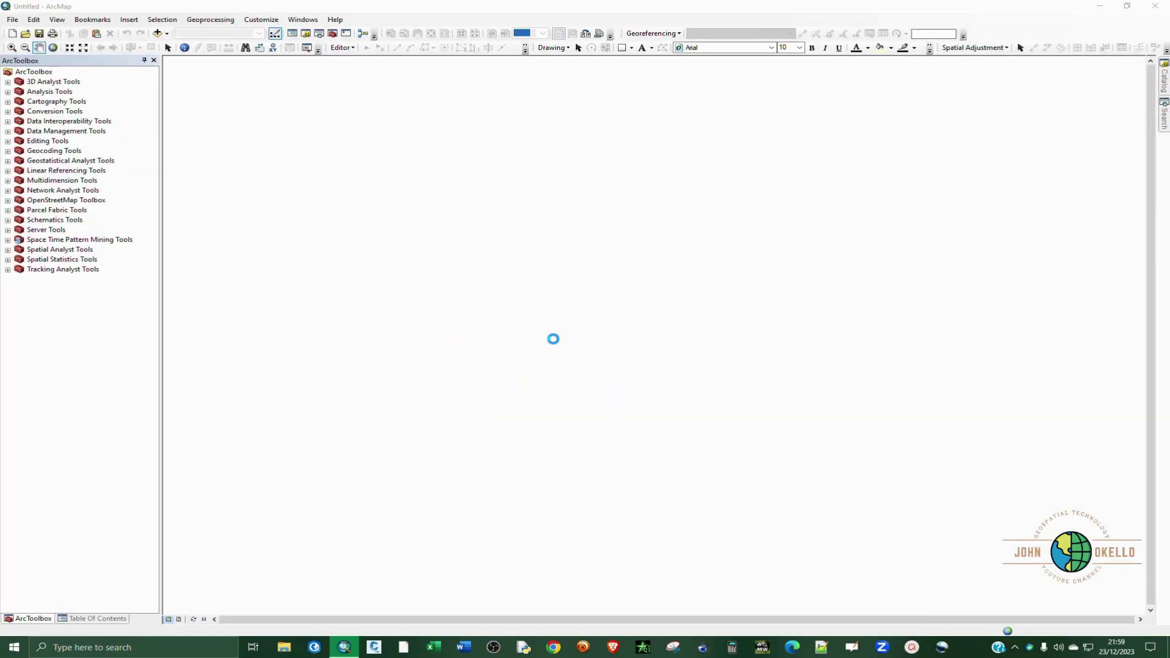
# Step: Dismiss the Getting Started prompt for a blank map and show the Table Of Contents
pyautogui.click(740, 456)
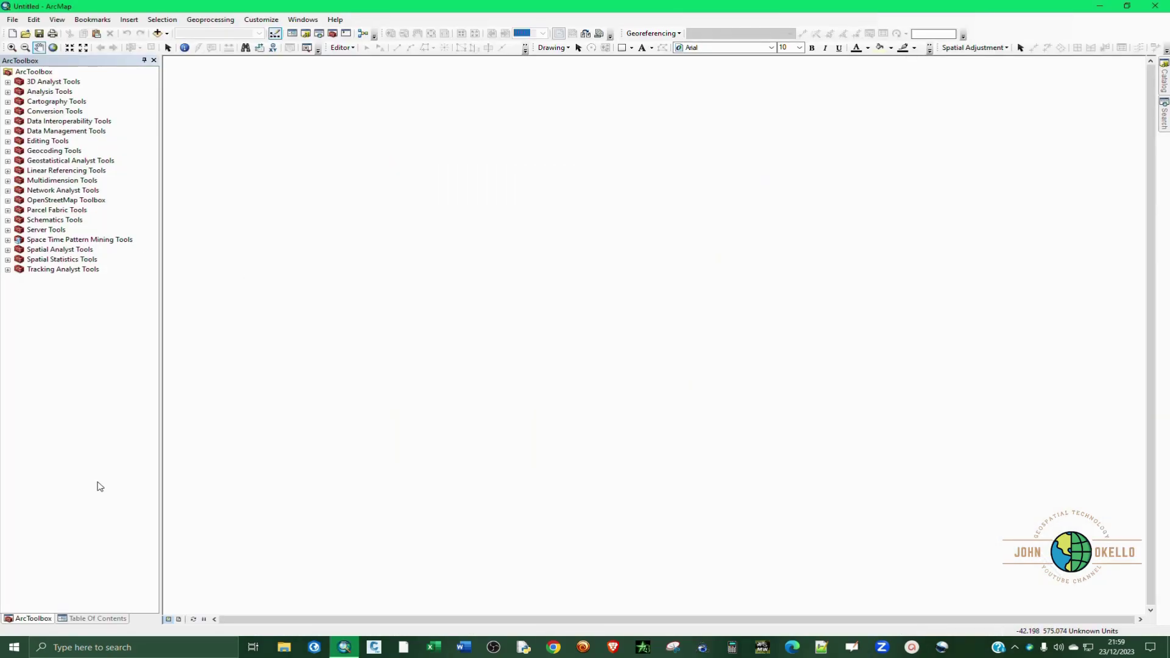
pyautogui.click(89, 619)
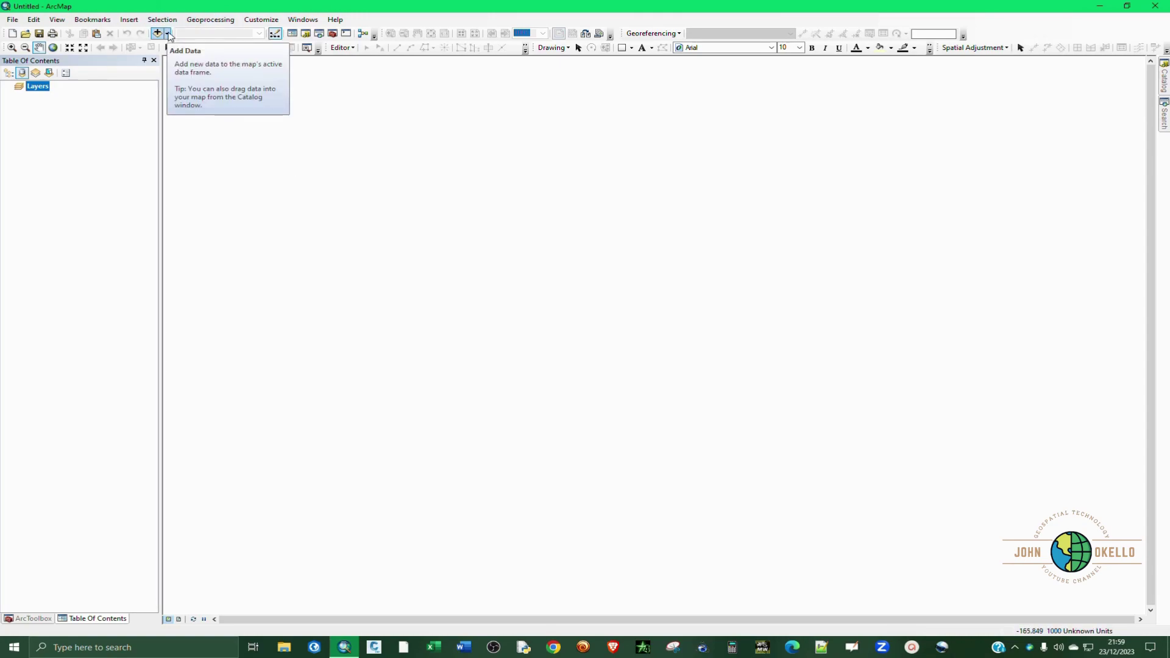
# Step: Open the Add Data From ArcGIS Online window and position it over the map
pyautogui.click(168, 34)
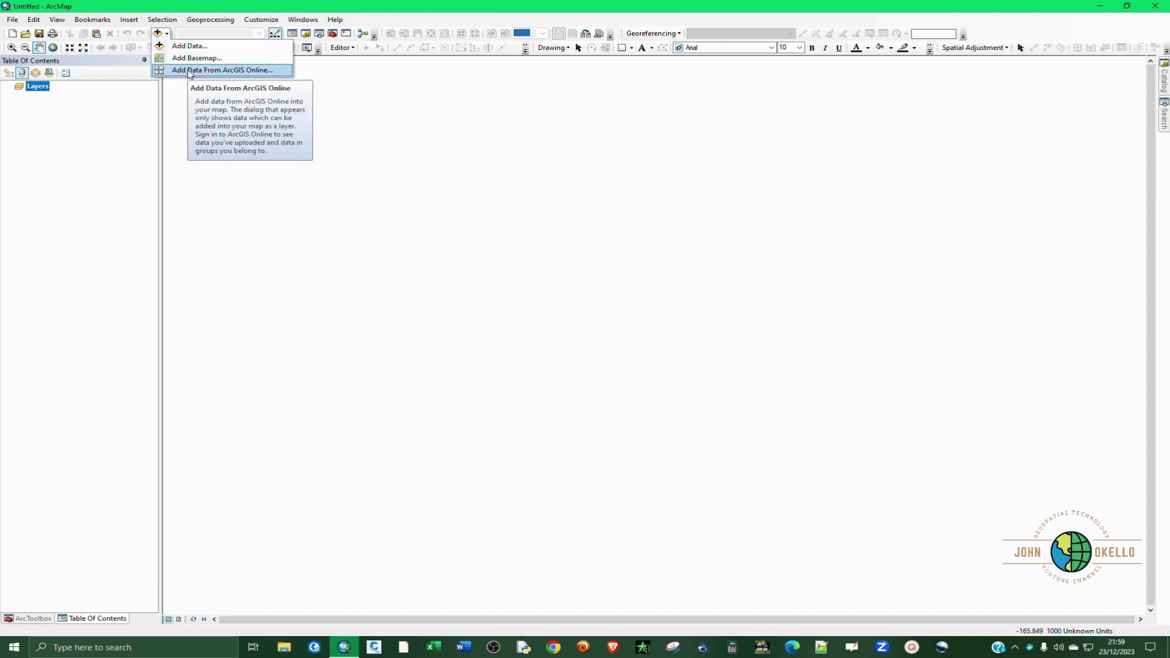
pyautogui.click(244, 71)
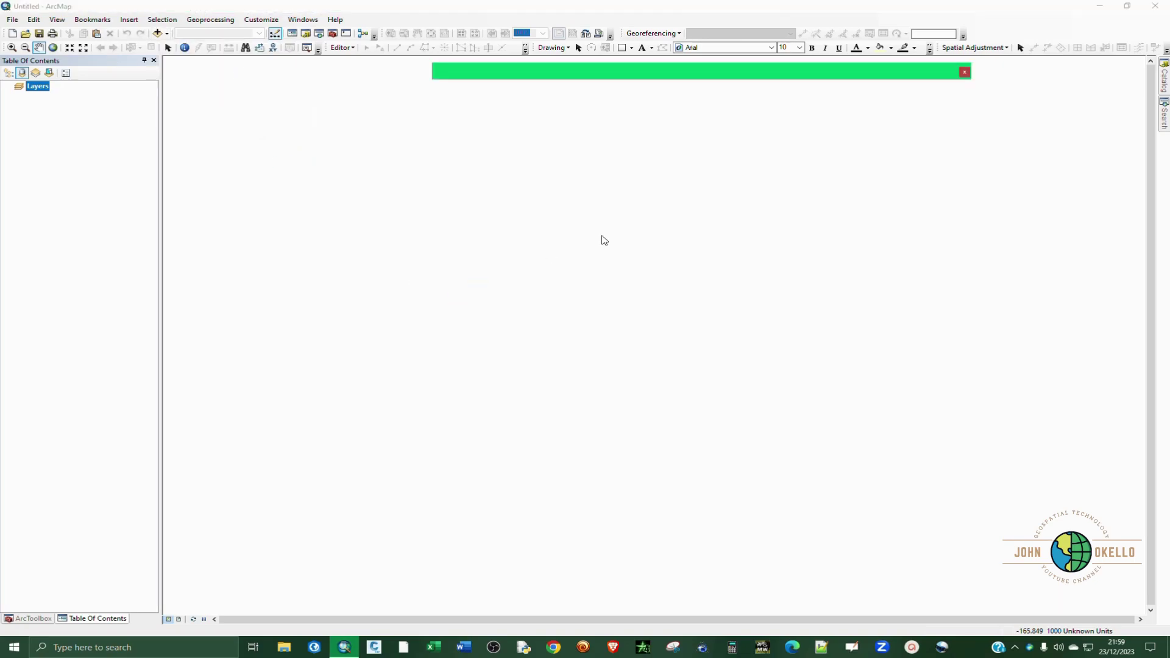
pyautogui.moveTo(848, 75); pyautogui.dragTo(634, 206)
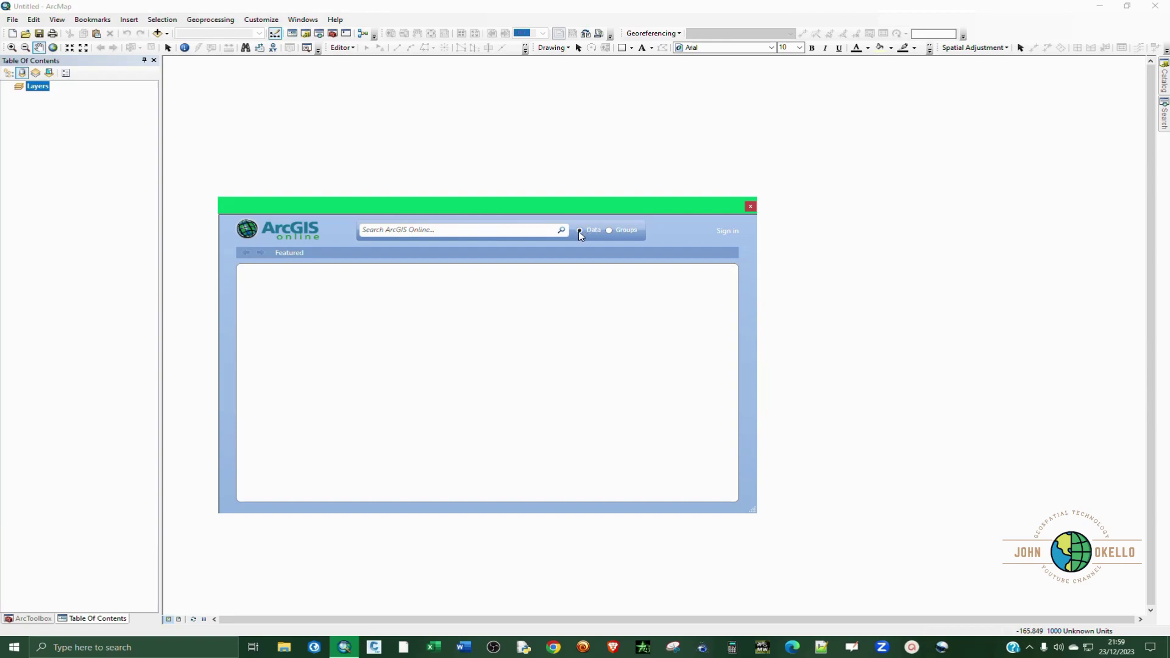
# Step: Sign in to ArcGIS Online with the account username and password
pyautogui.click(727, 232)
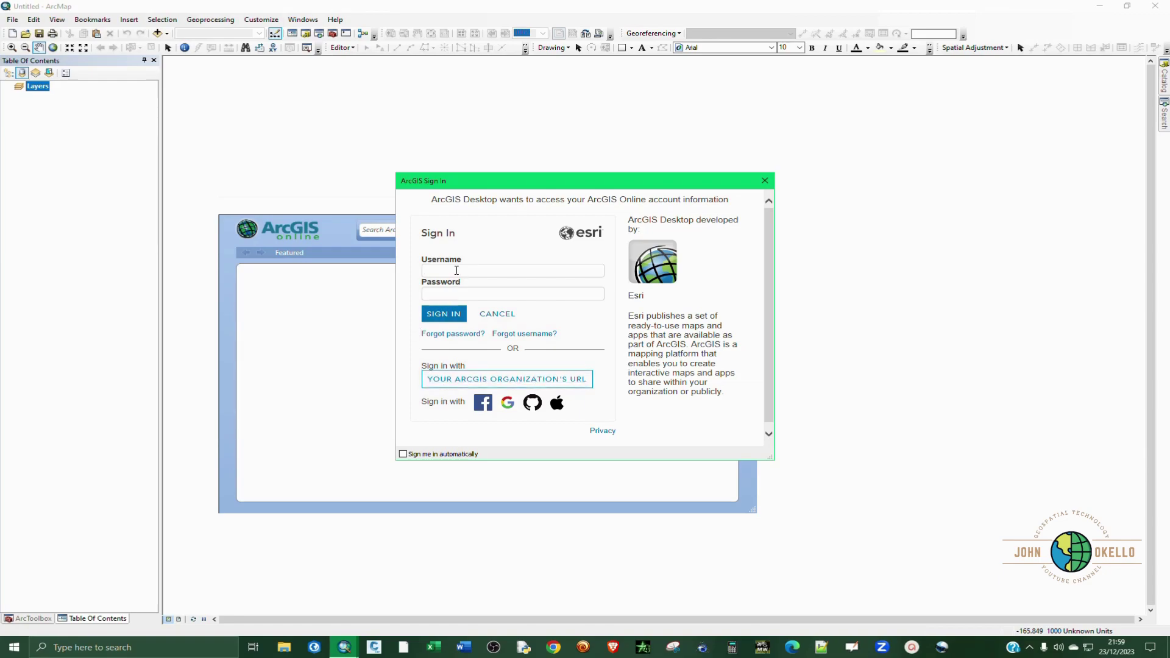
pyautogui.write('********')
pyautogui.click(449, 321)
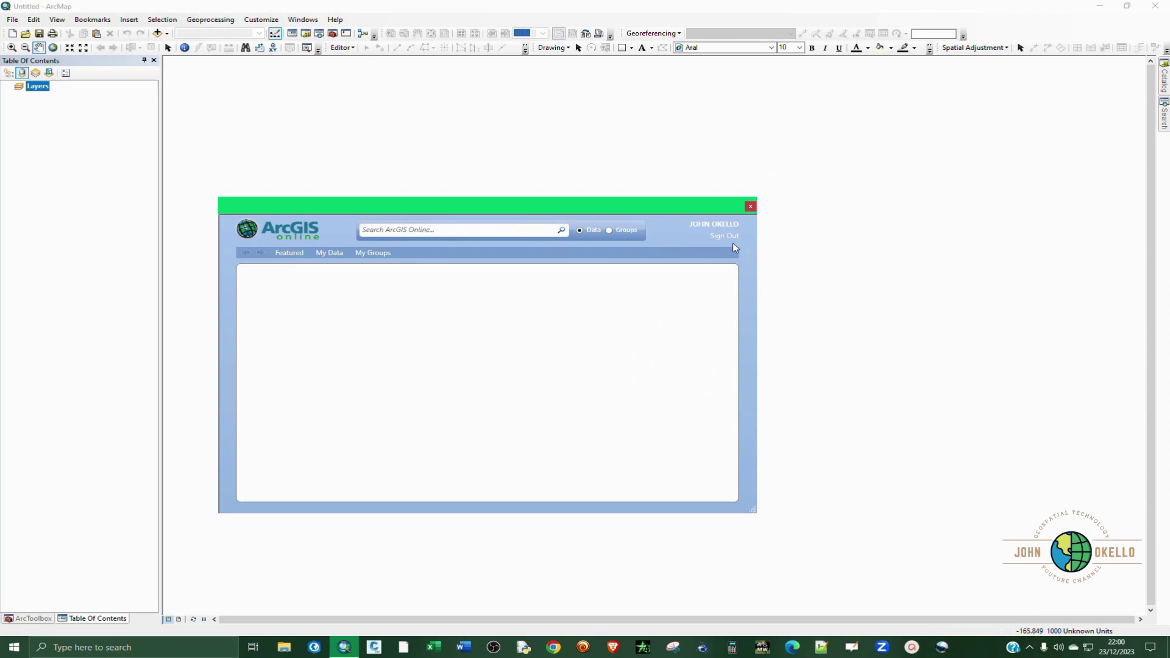
# Step: Search ArcGIS Online for 'kenya shapefile' and browse the results
pyautogui.click(456, 229)
pyautogui.write('kenya shapefile')
pyautogui.click(556, 233)
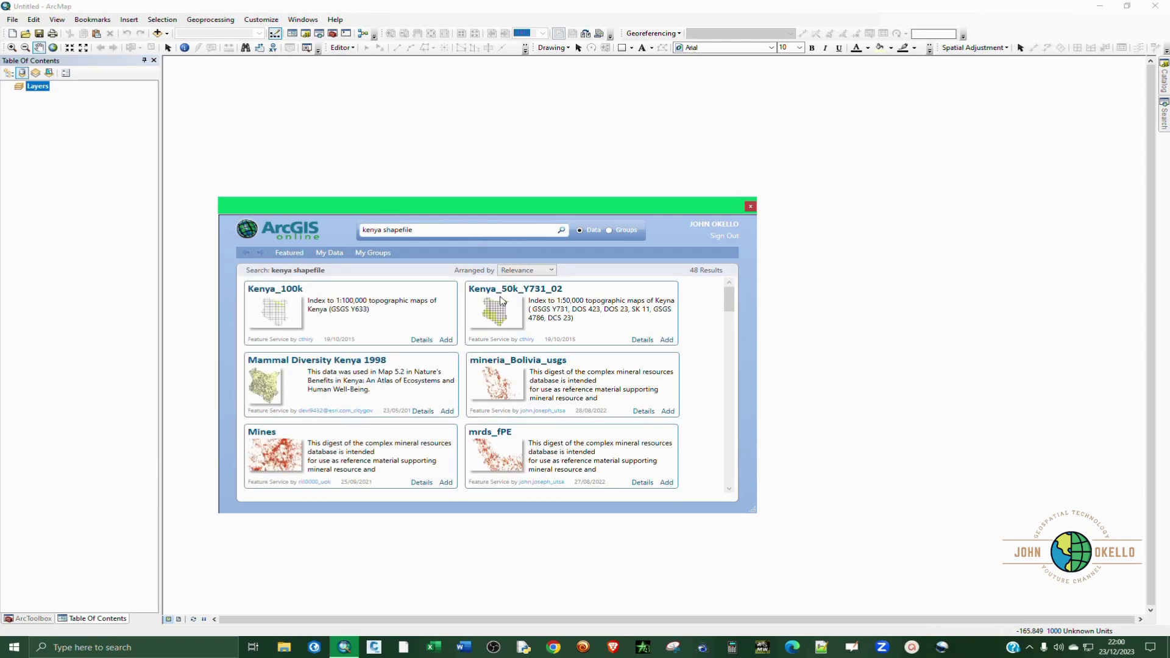
pyautogui.scroll(-3, 421, 386)
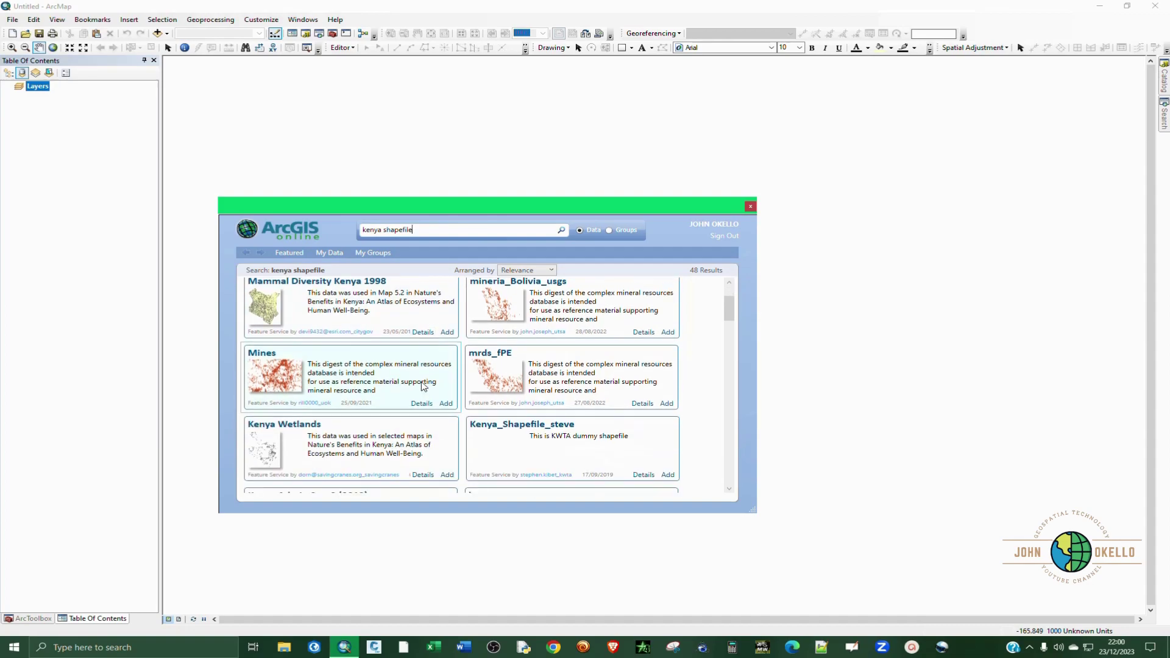
pyautogui.scroll(-2, 422, 386)
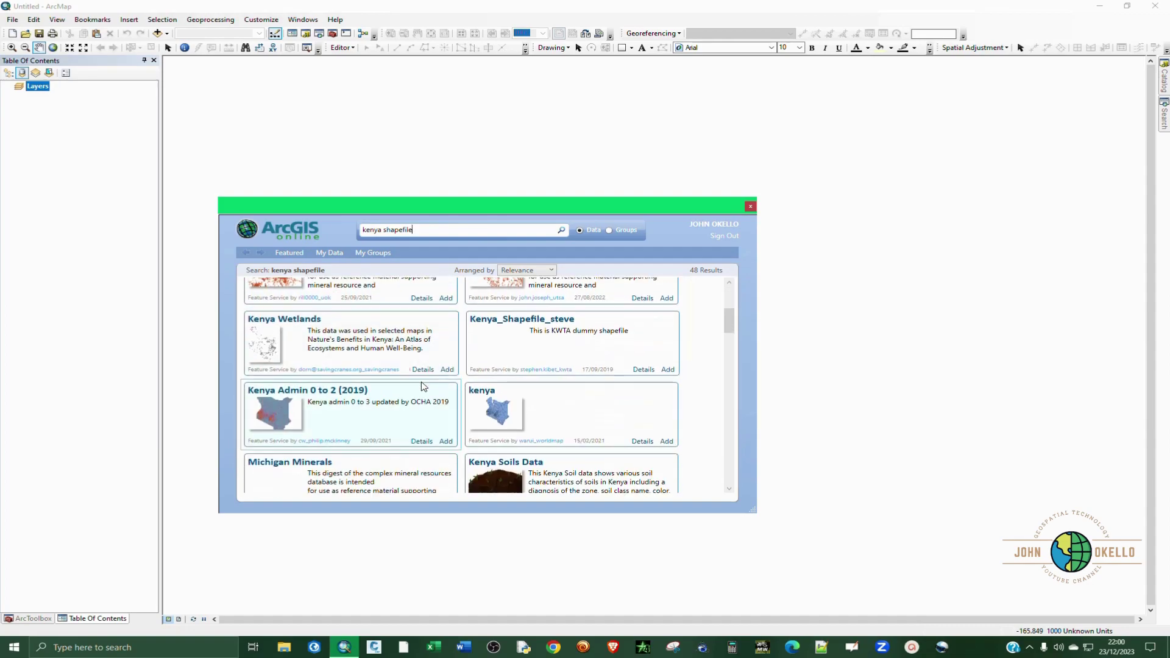
pyautogui.scroll(-3, 422, 386)
pyautogui.scroll(1, 427, 397)
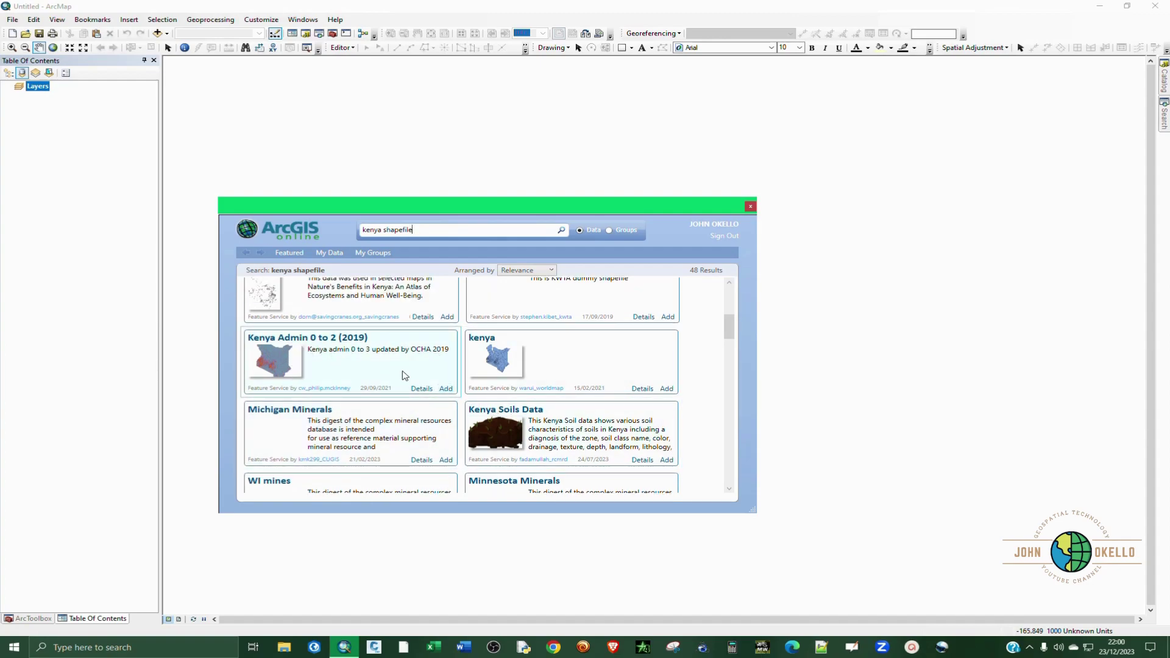
# Step: Review the Kenya Admin 0 to 2 (2019) details, including its properties and comments
pyautogui.click(421, 389)
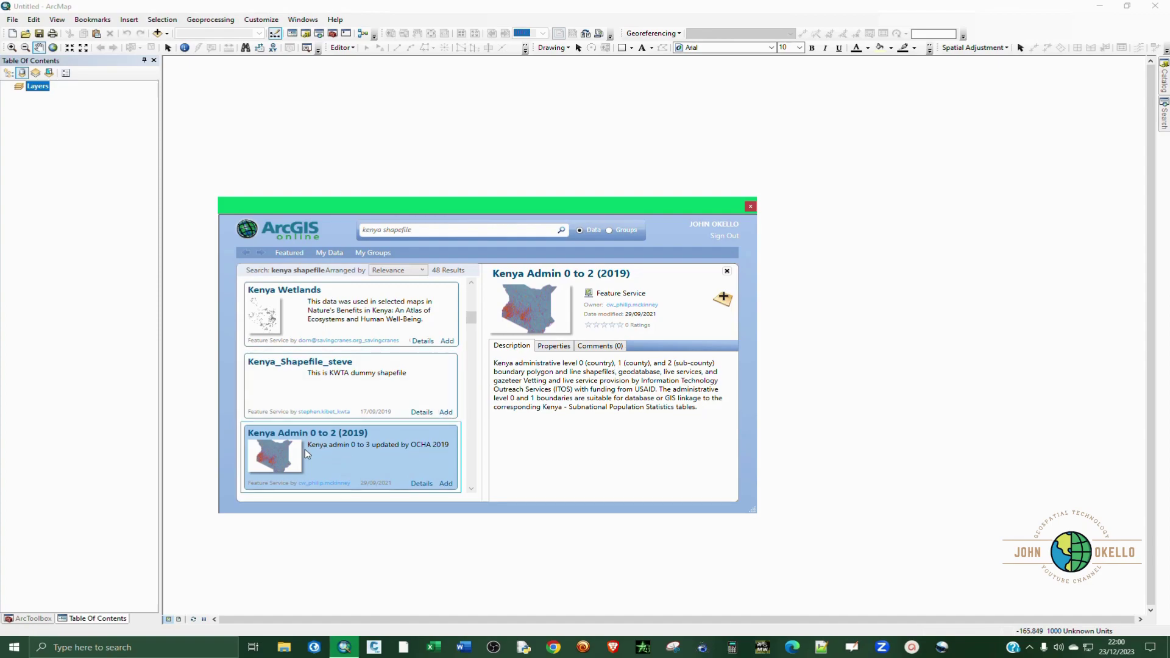
pyautogui.click(556, 350)
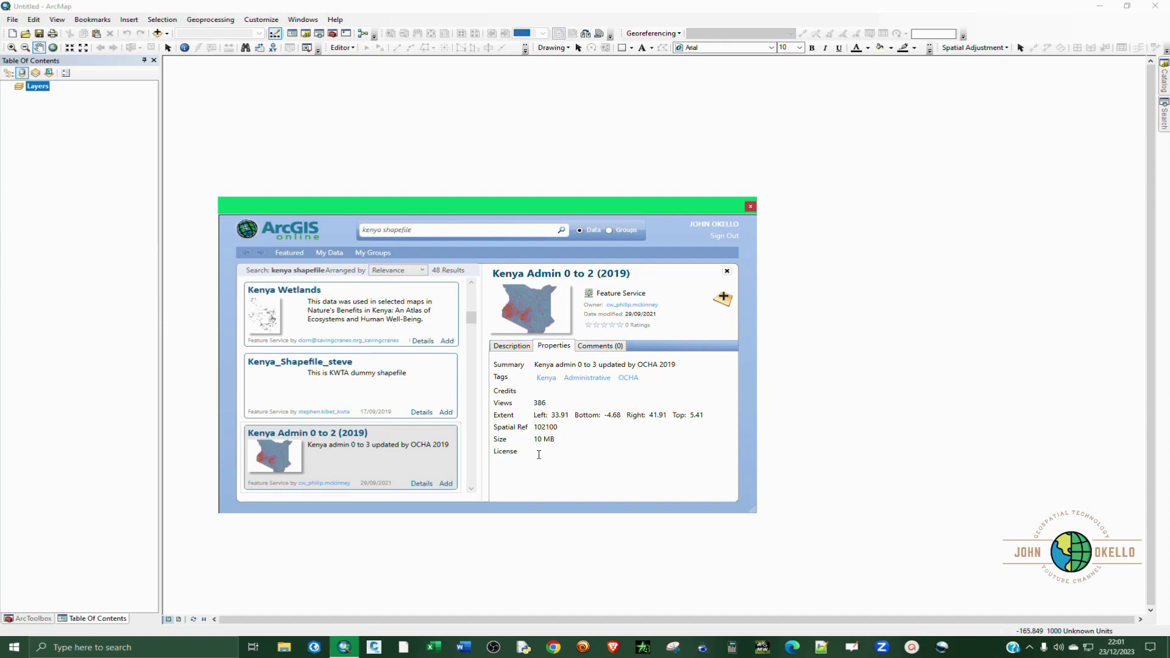
pyautogui.click(596, 349)
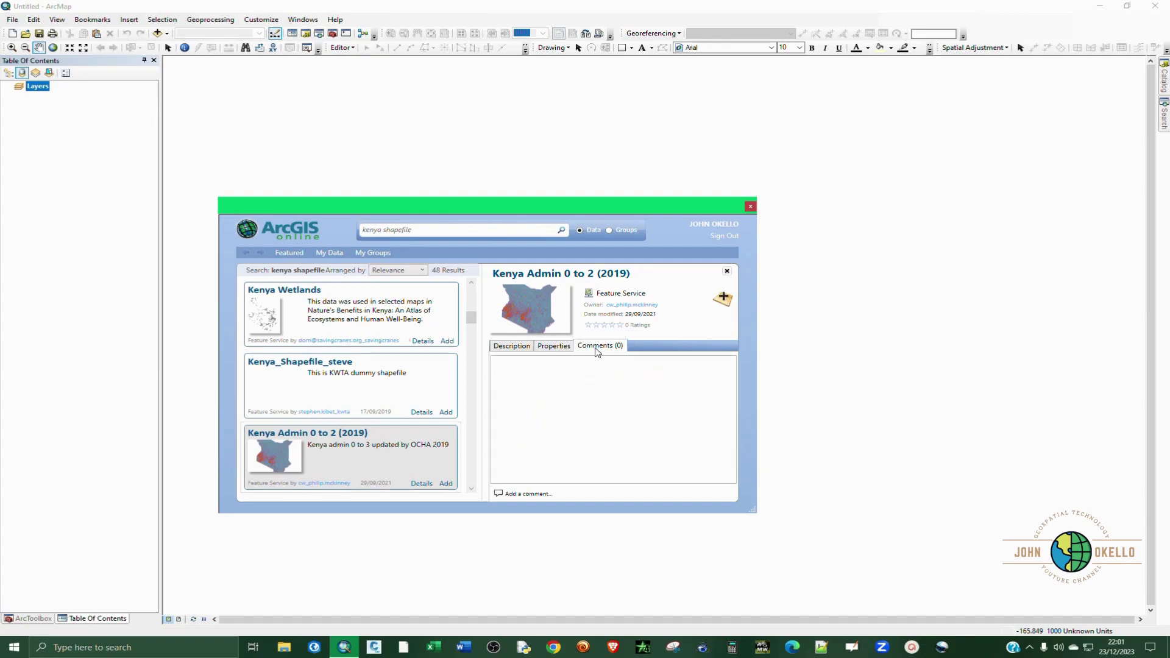
pyautogui.click(502, 348)
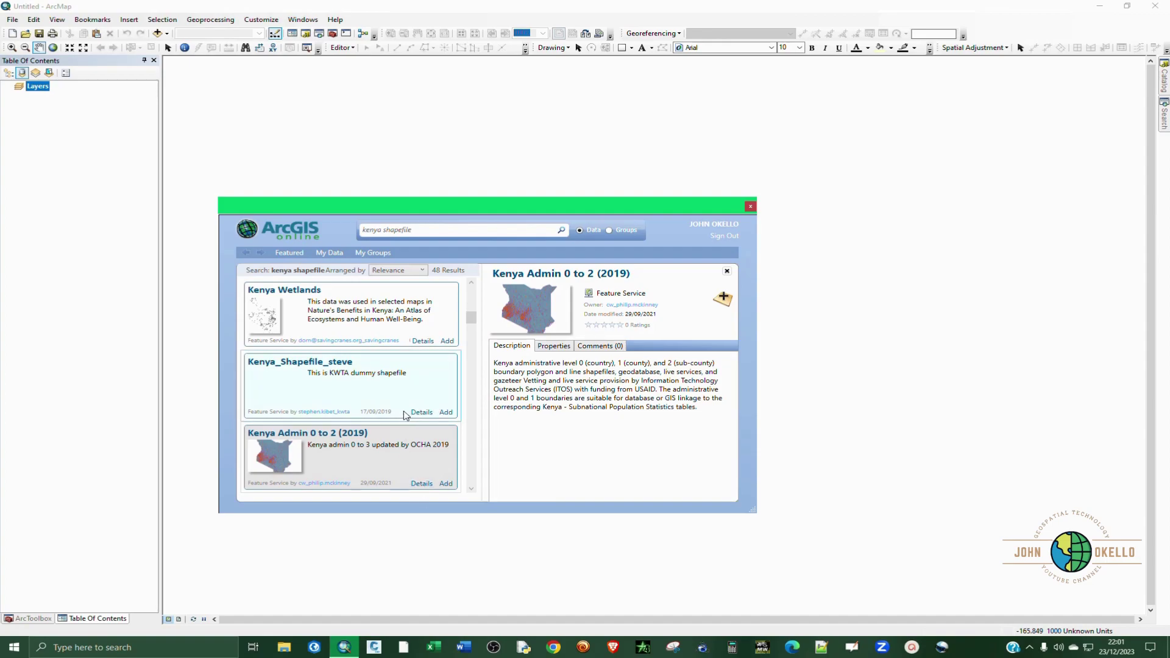
pyautogui.scroll(-1, 405, 414)
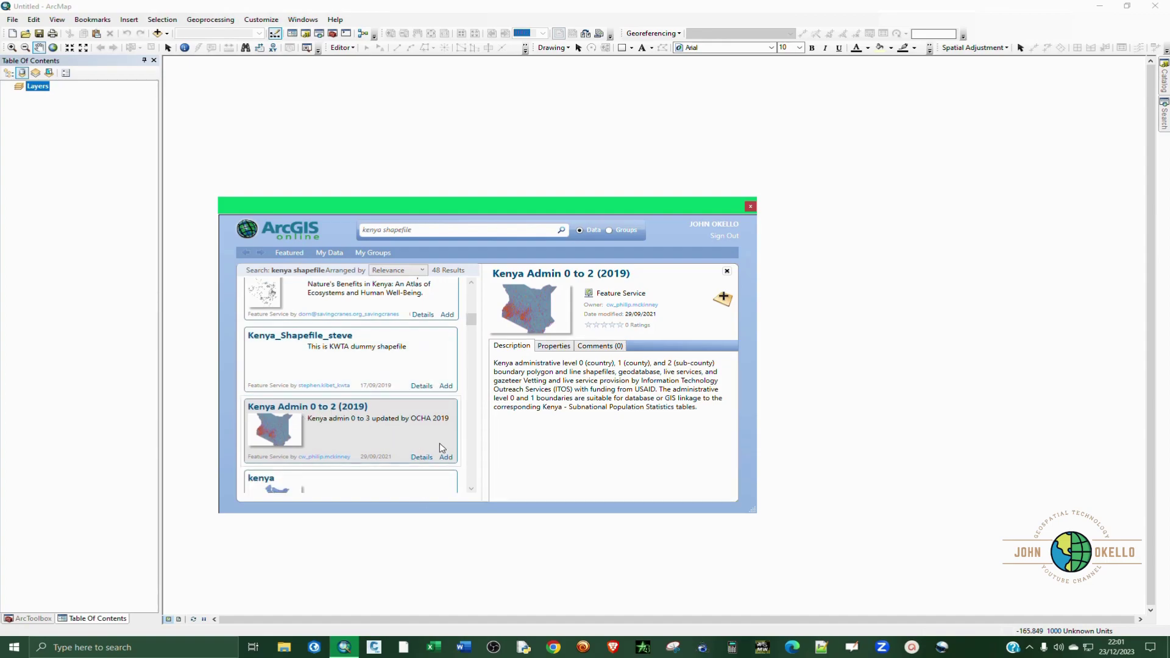
# Step: Add Kenya Admin 0 to 2 (2019) to the map and display only the ken_admbndp points layer
pyautogui.click(447, 457)
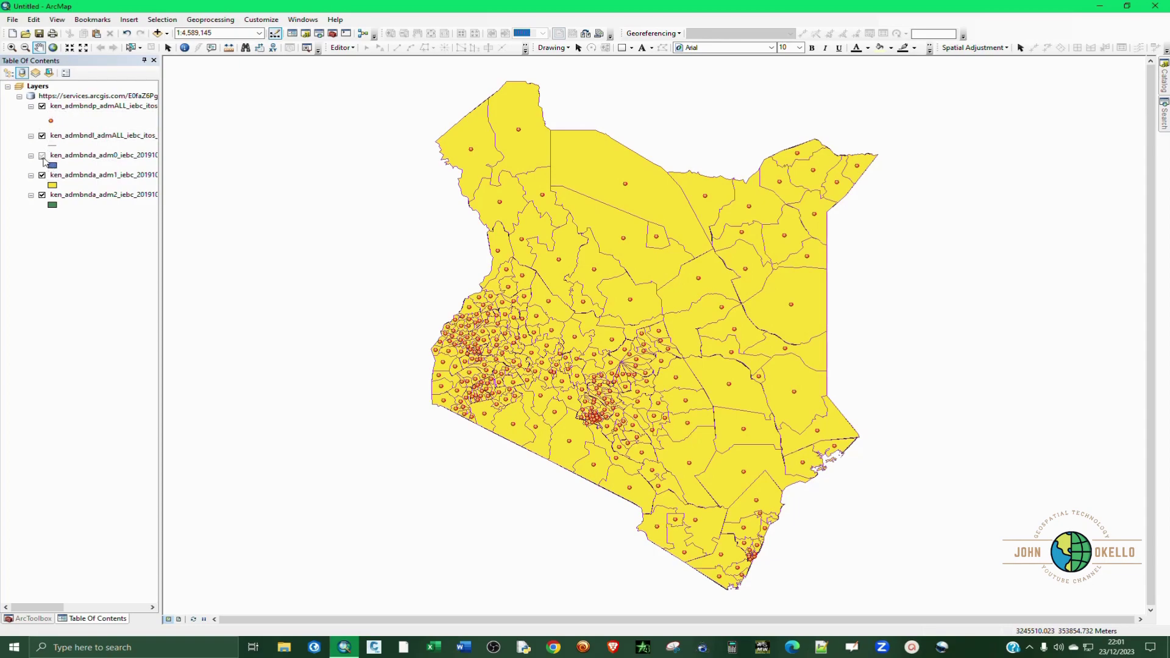
pyautogui.click(43, 137)
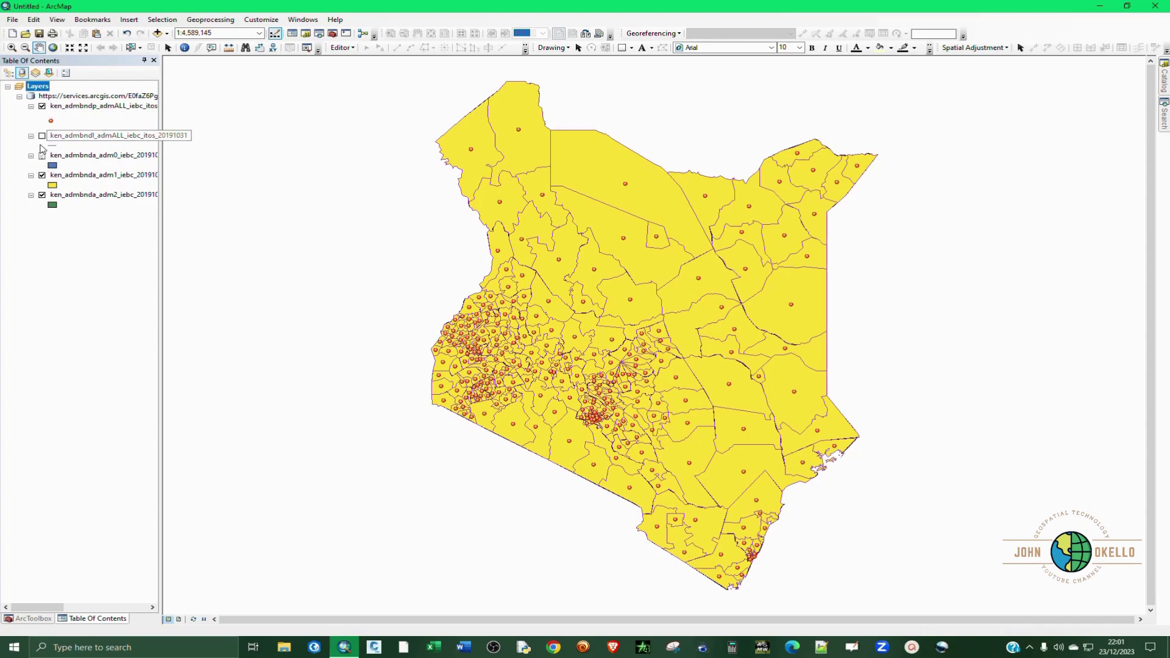
pyautogui.click(42, 107)
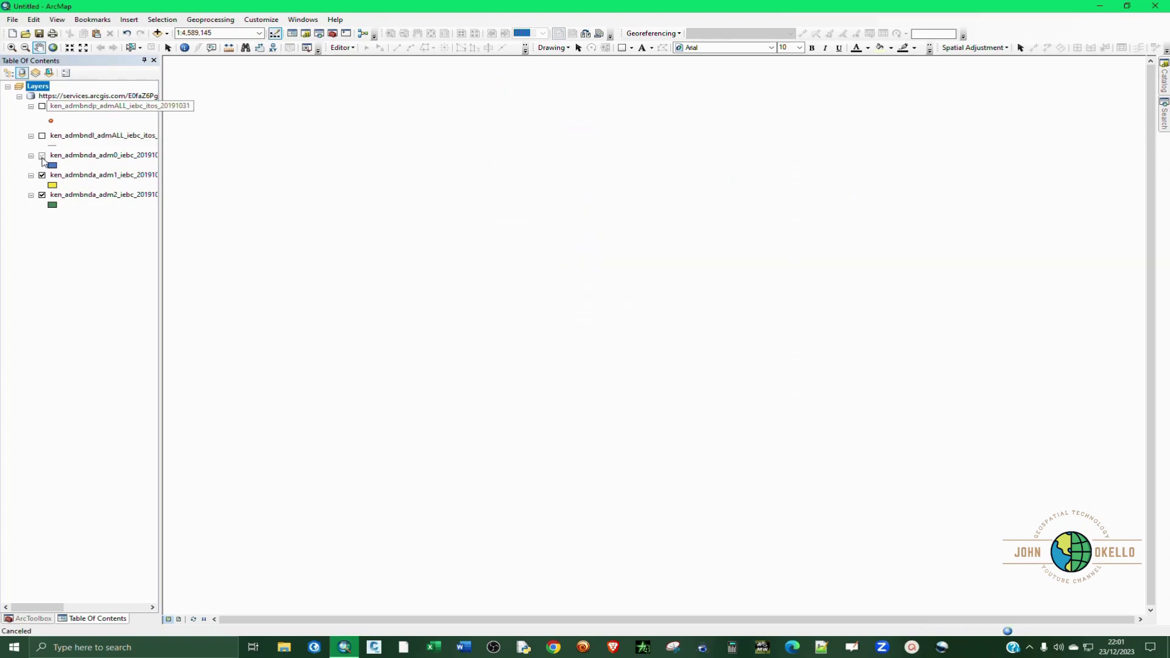
pyautogui.click(42, 176)
pyautogui.click(42, 176)
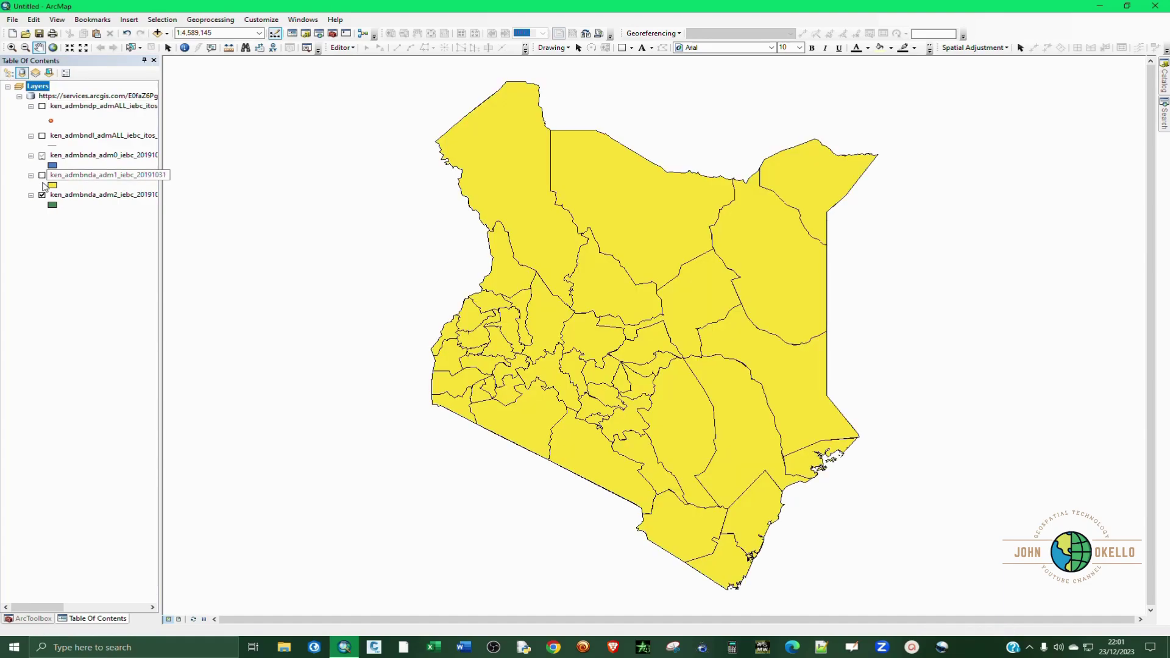
pyautogui.click(42, 196)
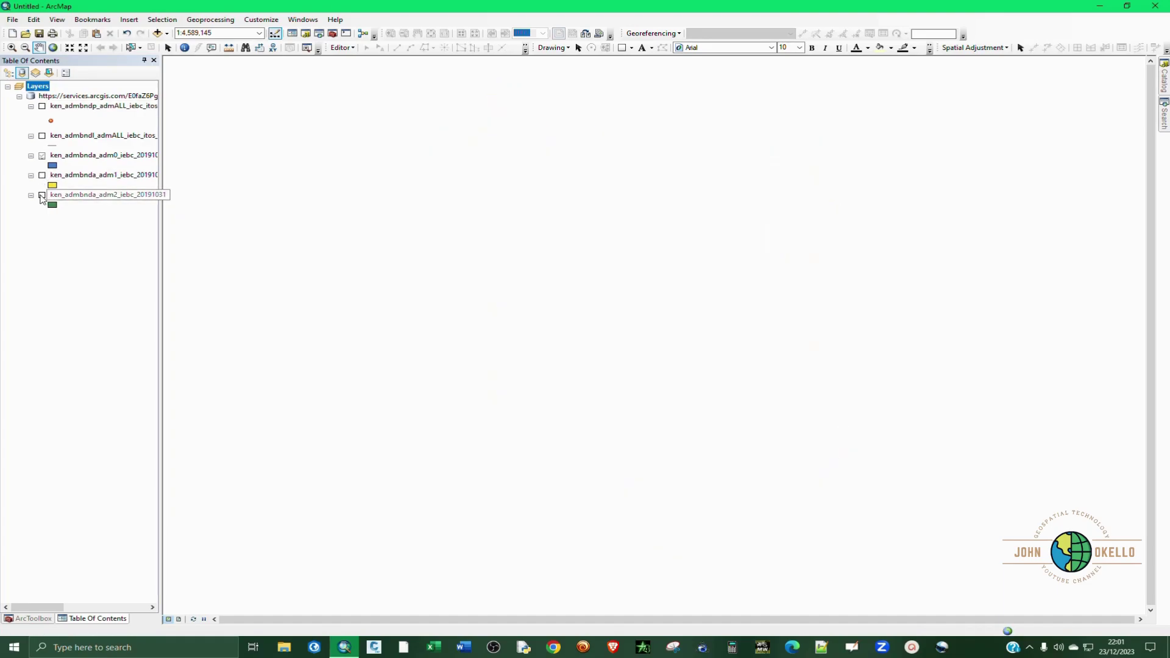
pyautogui.click(41, 106)
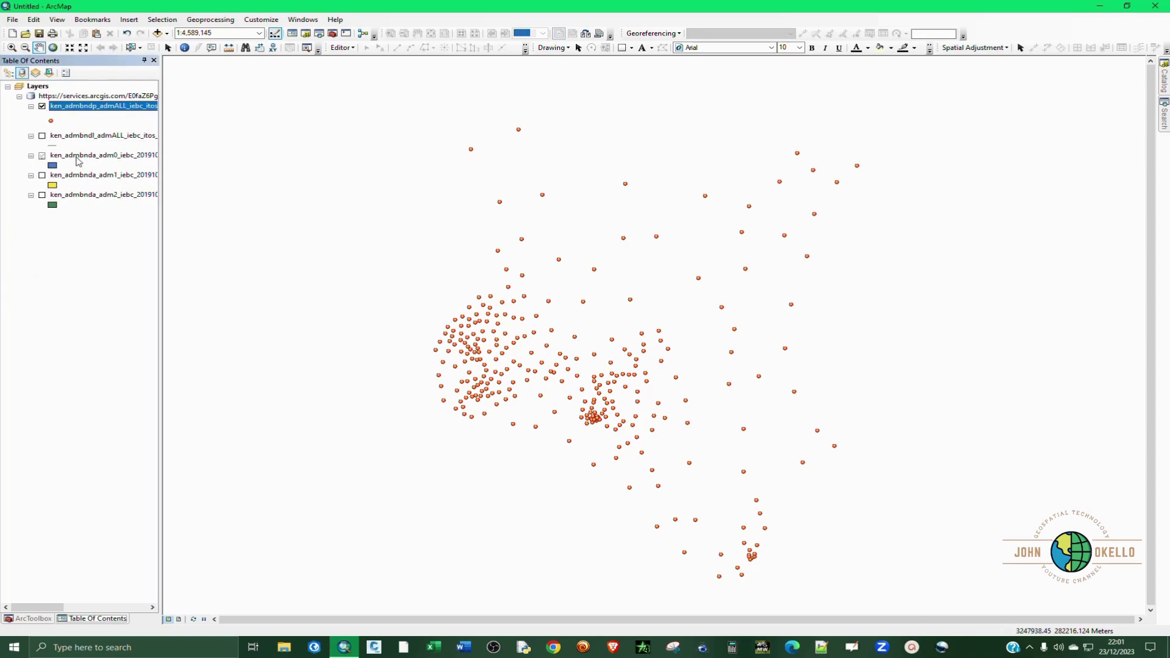
# Step: Export the points layer's data, targeting the Desktop\Download Data in ArcMap folder
pyautogui.rightClick(84, 109)
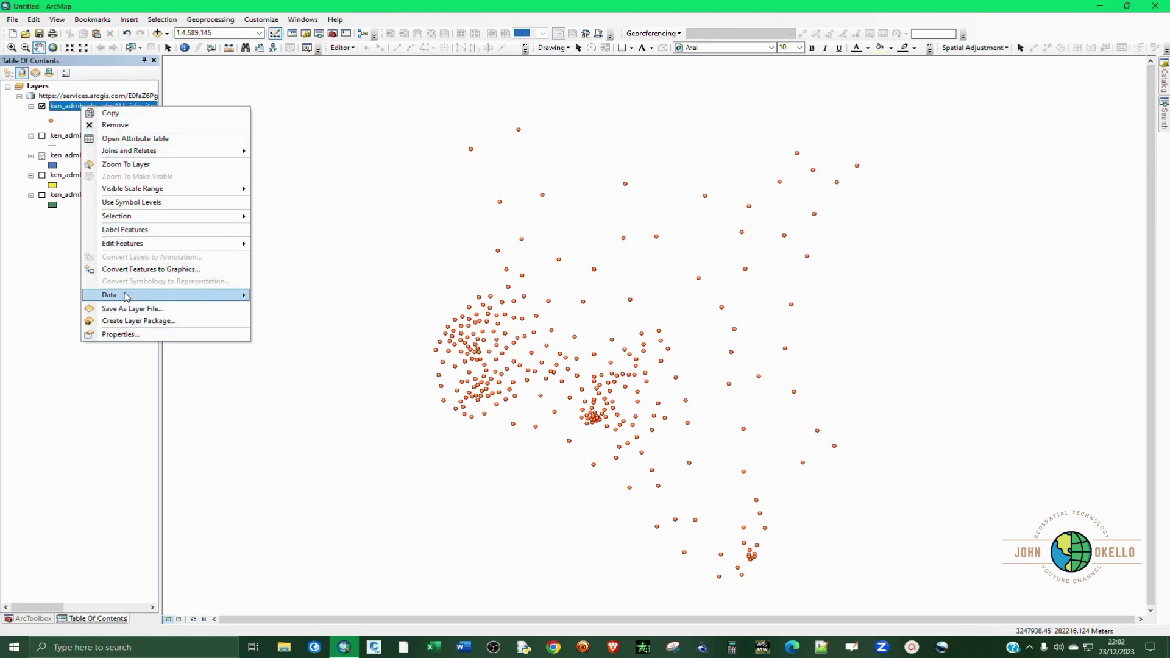
pyautogui.moveTo(125, 301)
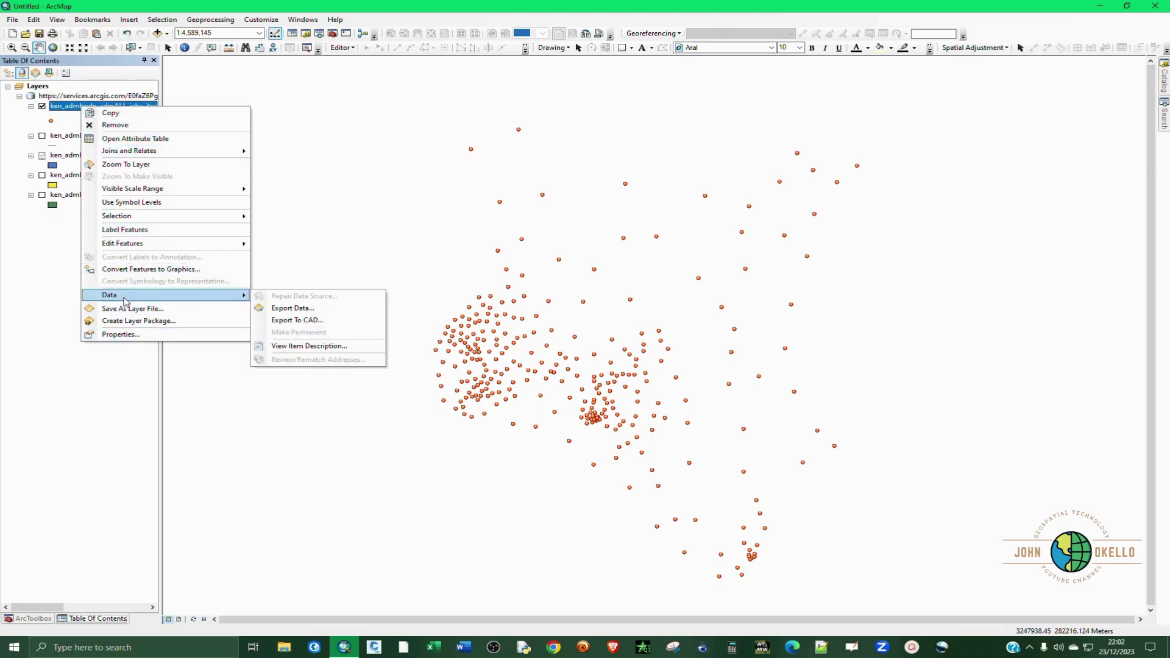
pyautogui.click(277, 309)
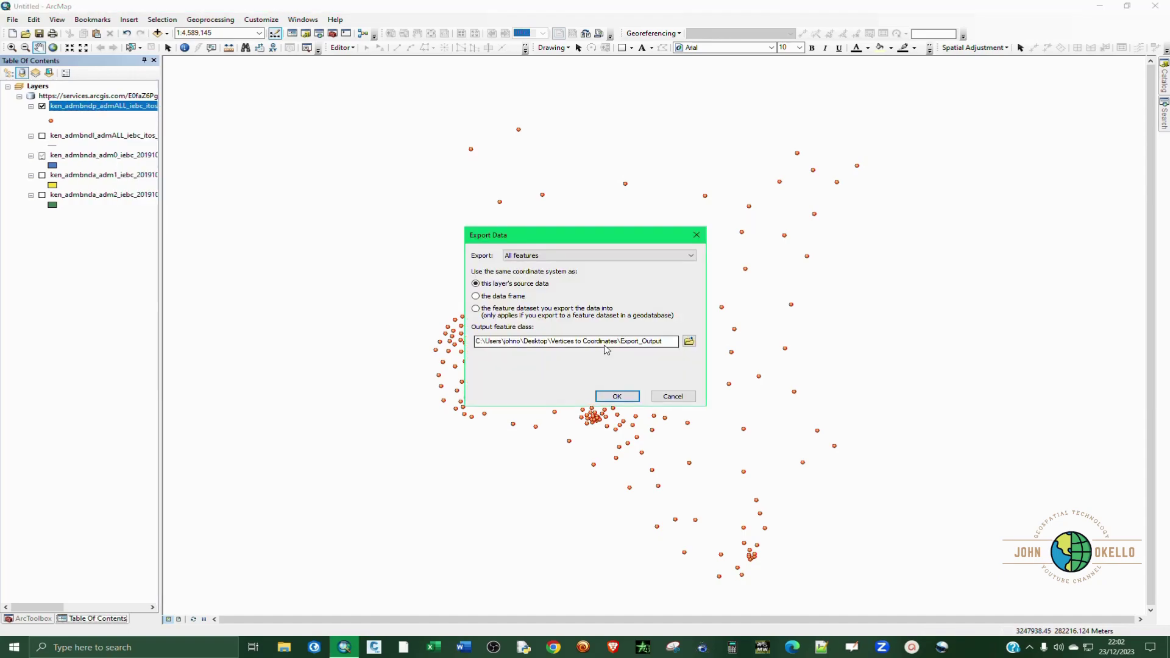
pyautogui.click(688, 341)
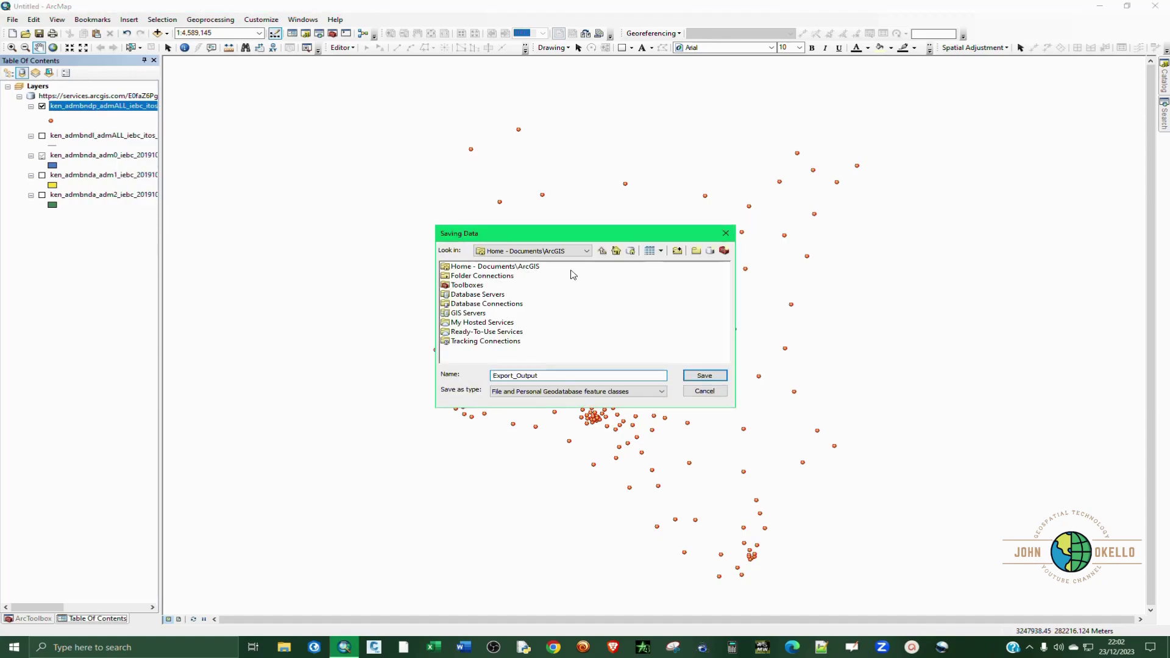
pyautogui.click(587, 250)
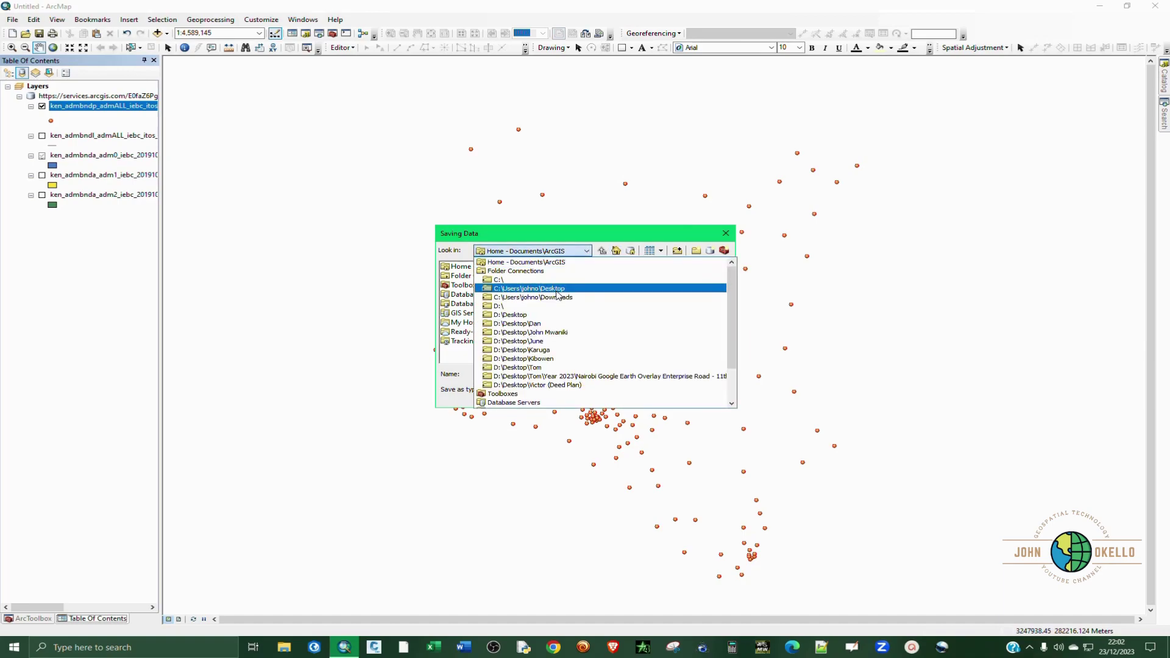
pyautogui.click(559, 295)
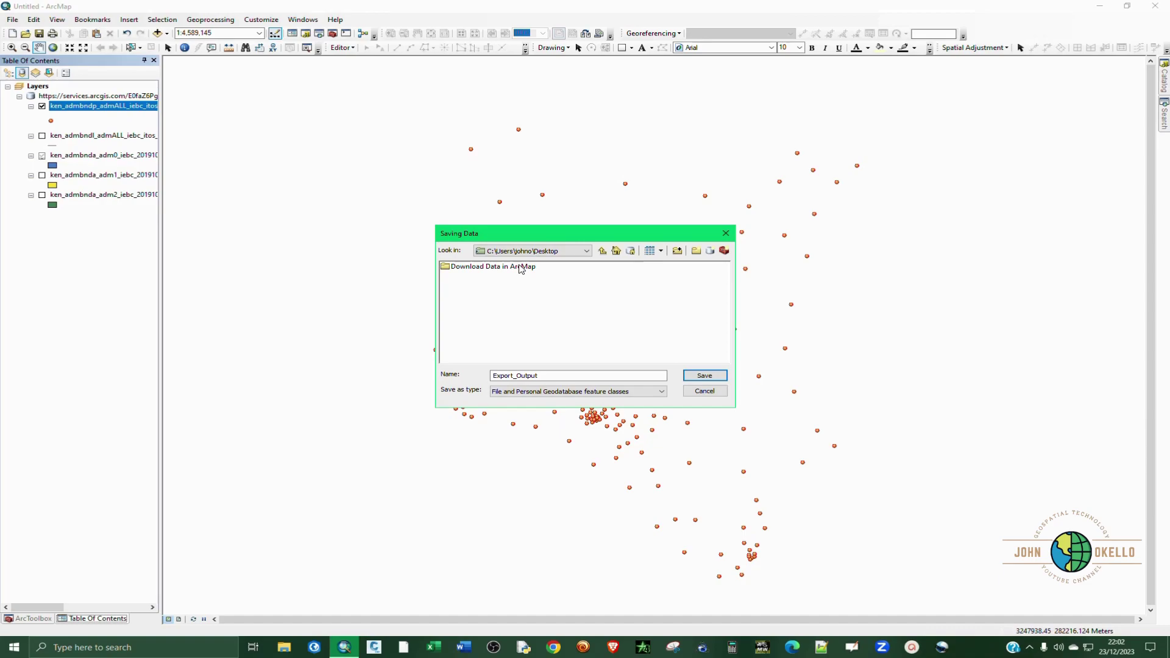
pyautogui.doubleClick(521, 269)
# Step: Name the output 'Administrative Dots' as a Shapefile and run the export
pyautogui.doubleClick(543, 376)
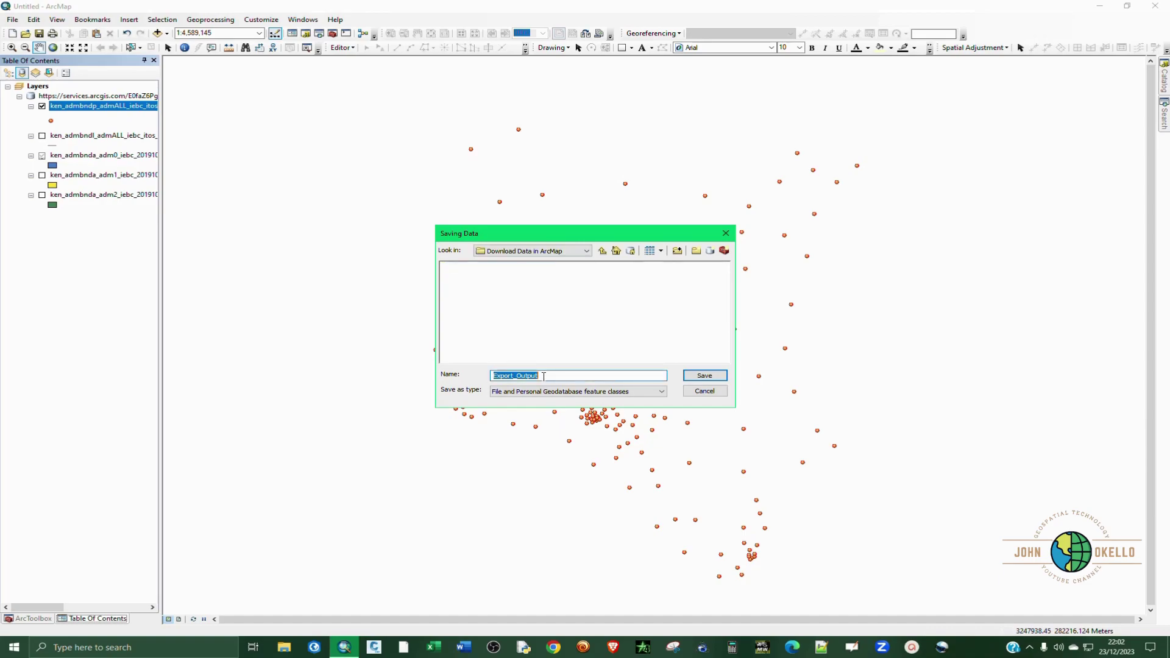
pyautogui.write('Administrative Dots')
pyautogui.click(510, 394)
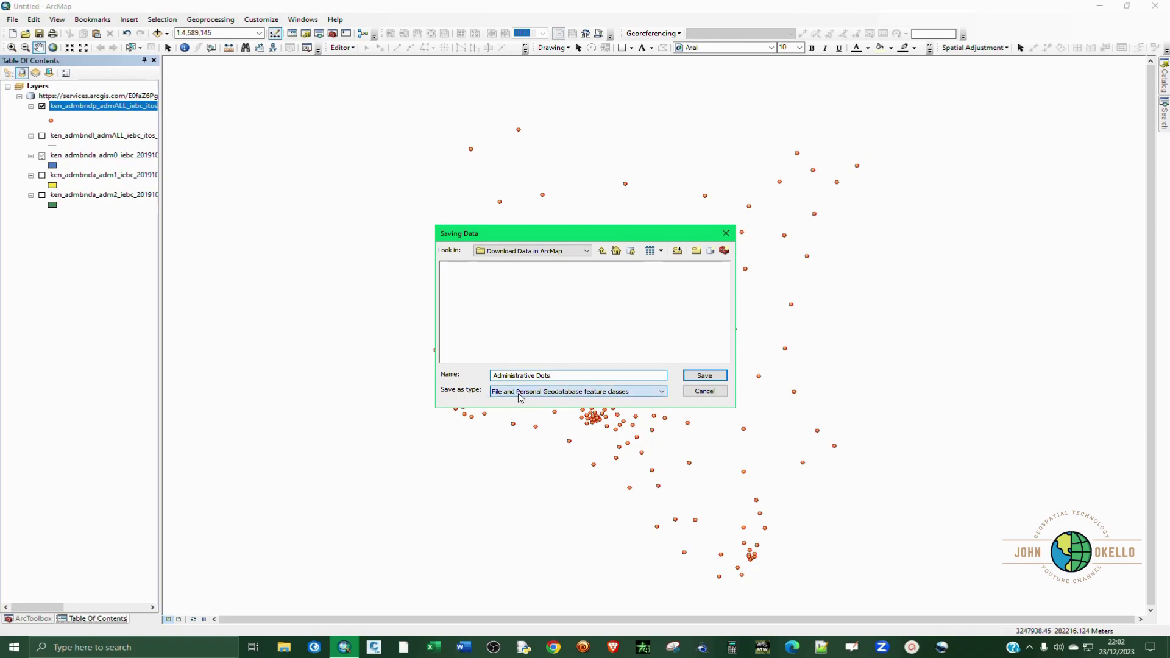
pyautogui.click(513, 410)
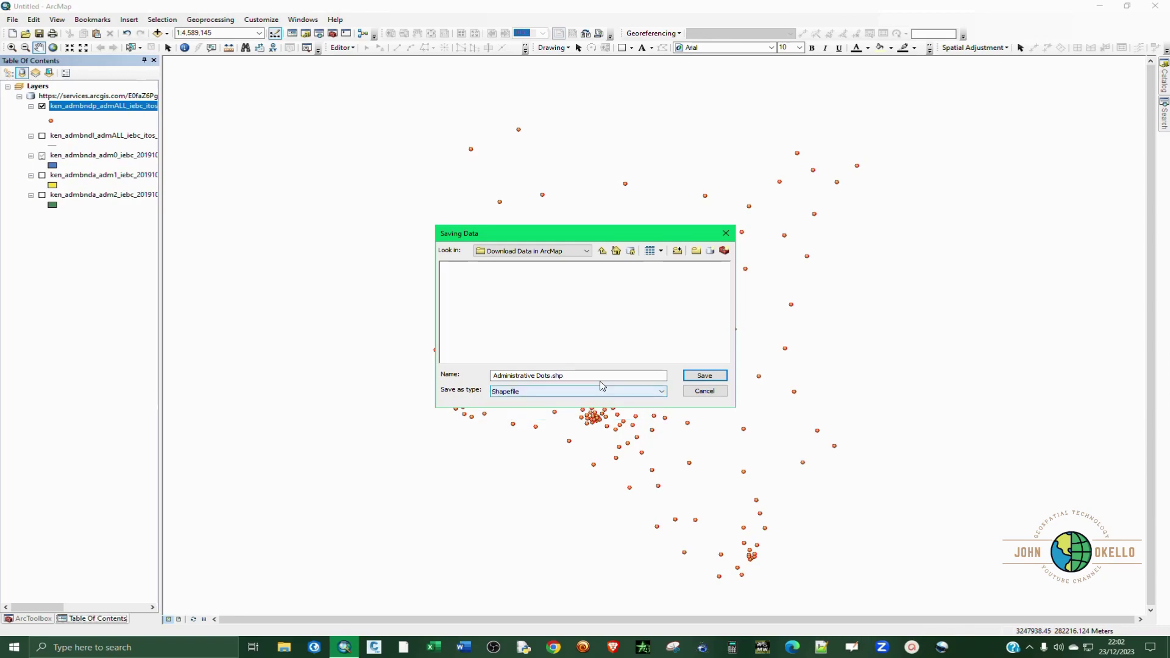
pyautogui.click(697, 378)
pyautogui.click(606, 396)
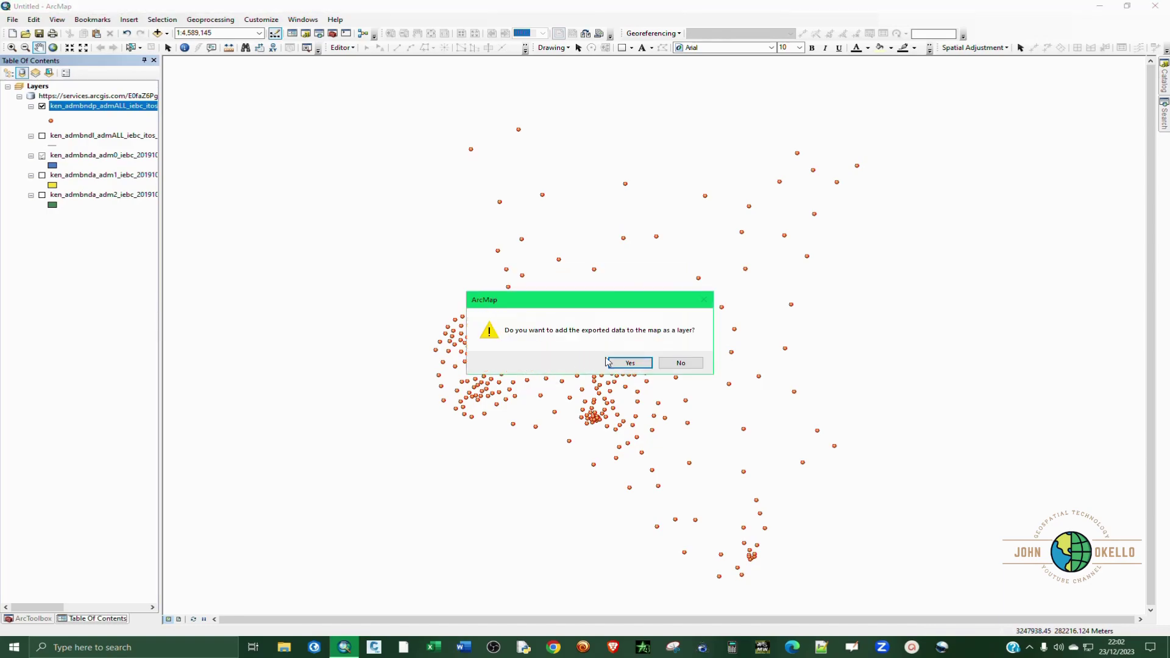
# Step: Add Administrative_Dots to the map, then display only the ken_admbndl boundary lines
pyautogui.click(634, 362)
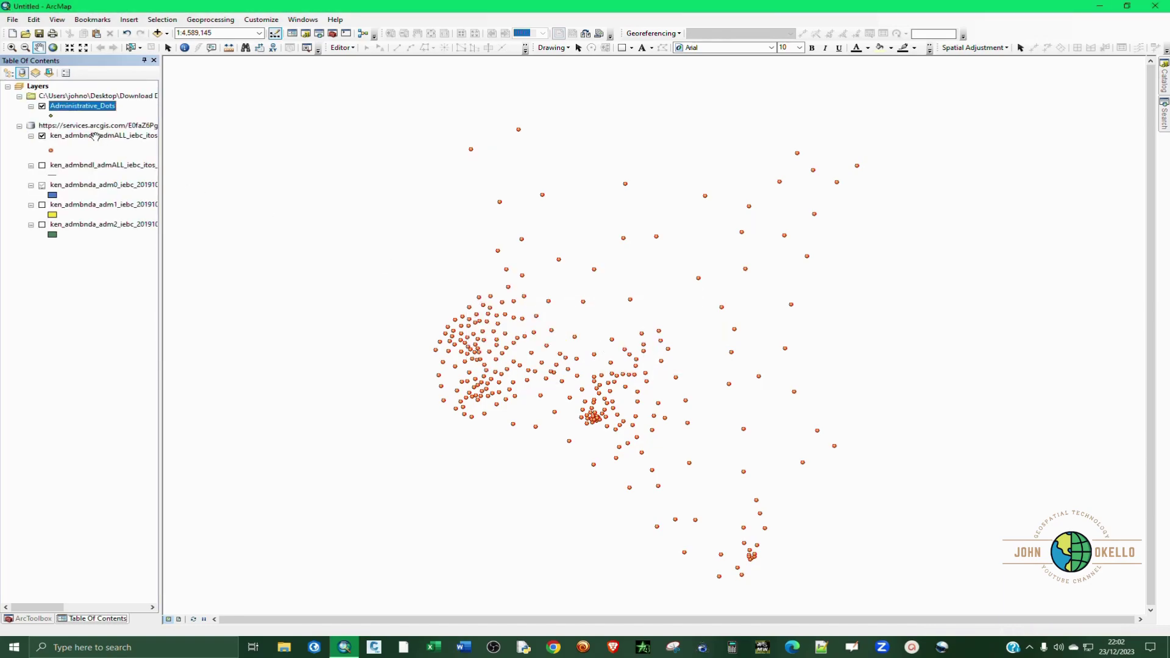
pyautogui.click(42, 166)
pyautogui.click(42, 136)
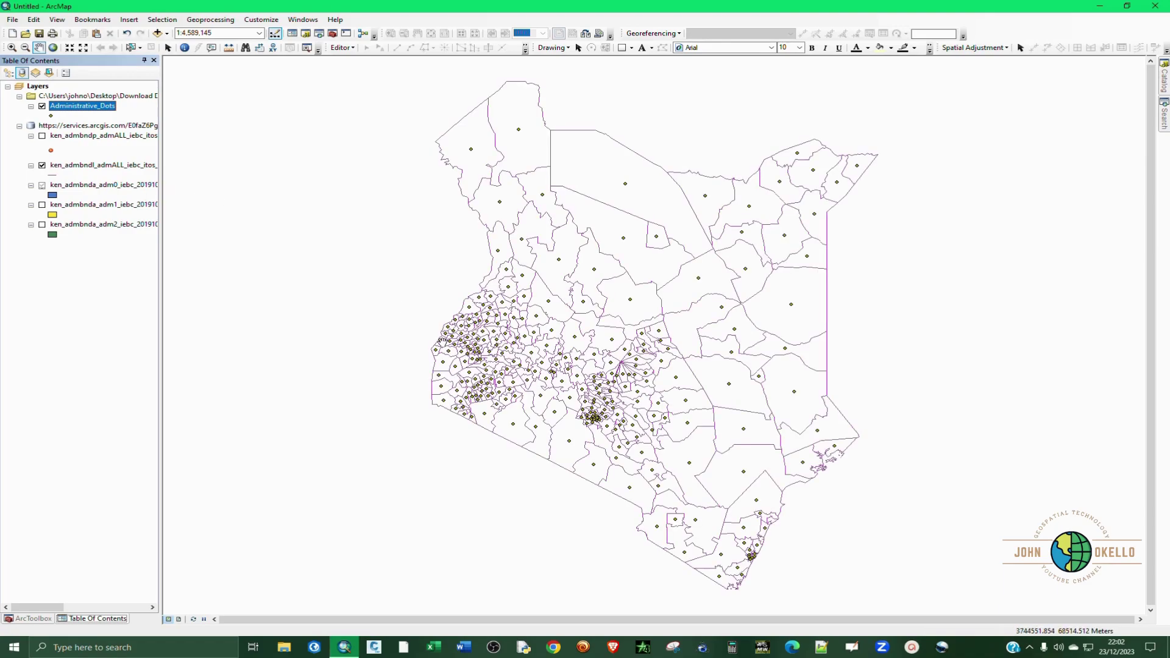
pyautogui.click(42, 106)
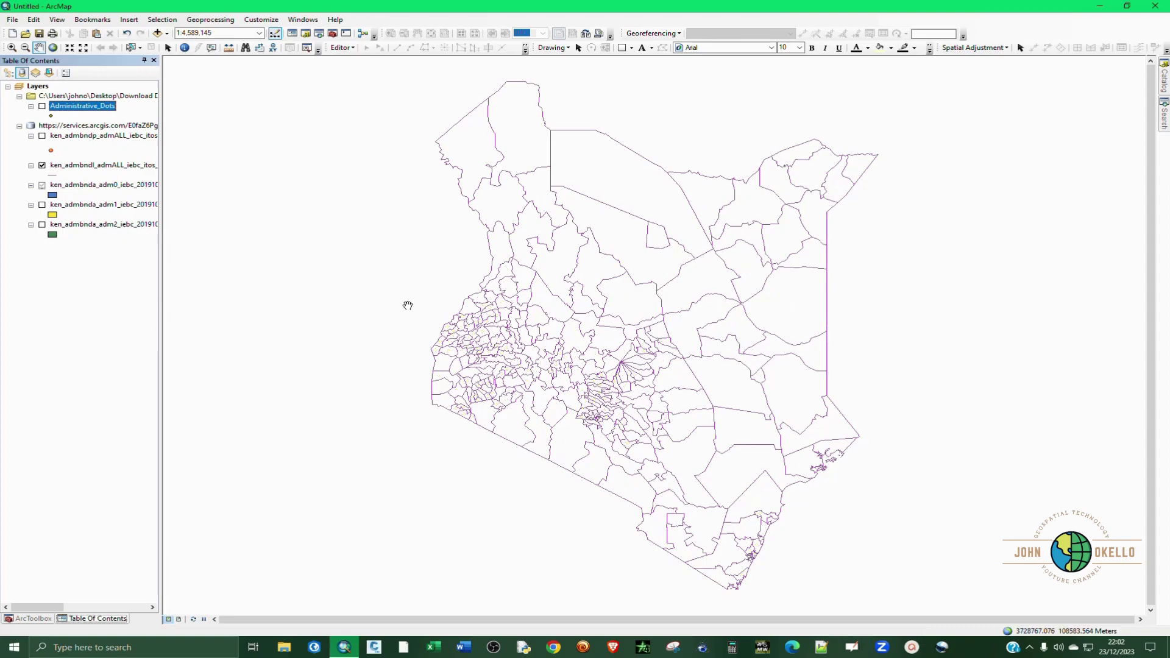
pyautogui.rightClick(104, 170)
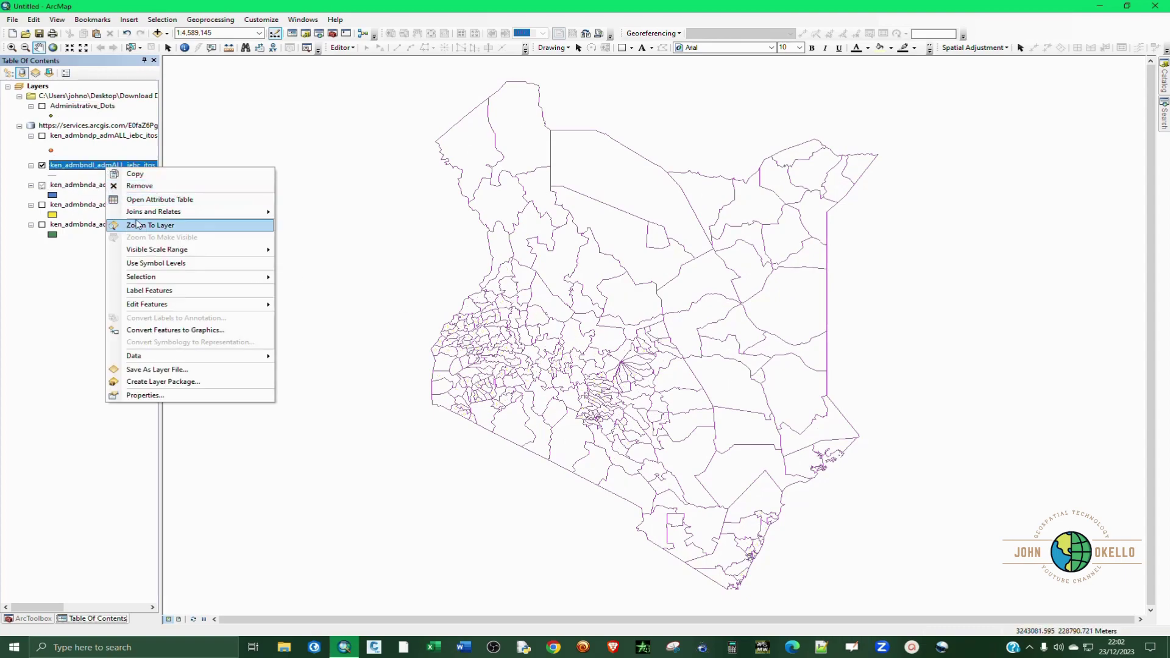
pyautogui.click(146, 201)
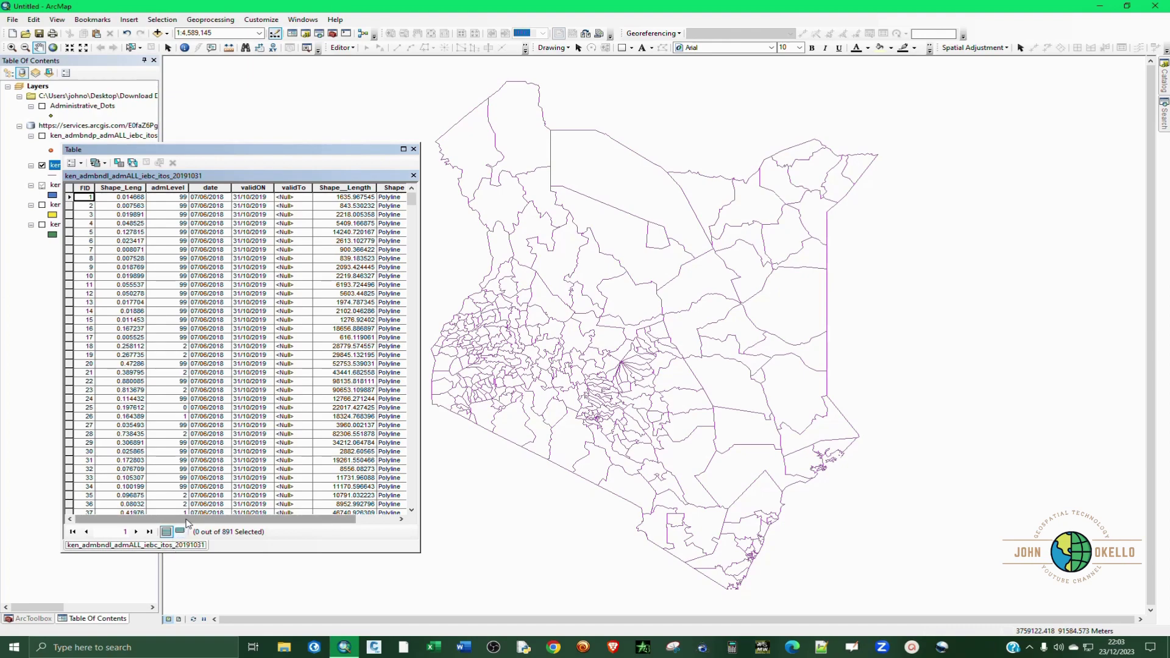
pyautogui.moveTo(255, 519); pyautogui.dragTo(295, 519)
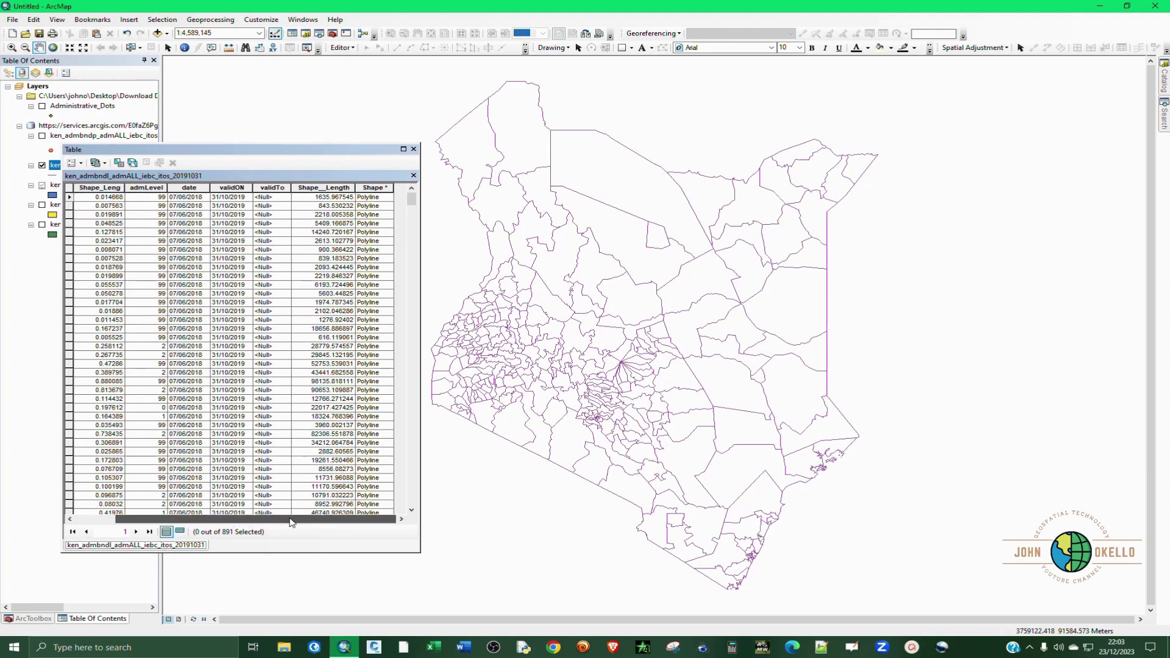
pyautogui.click(413, 148)
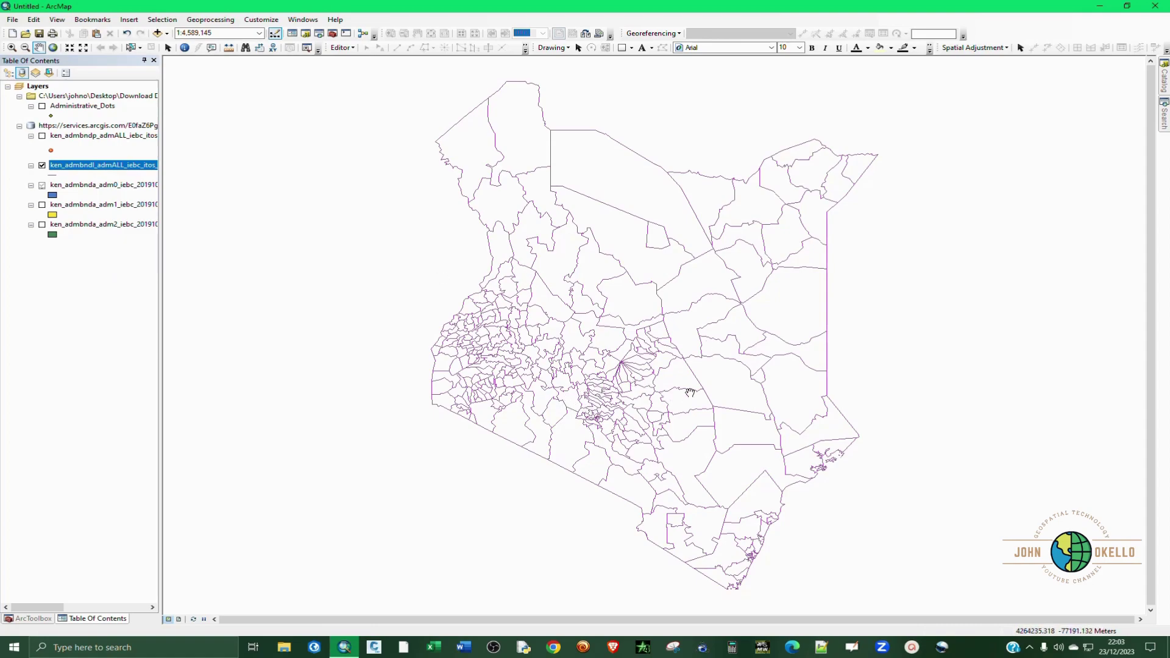
# Step: Export ken_admbndl's 891 lines to the 'Kenyan Constituencies 1' shapefile and add it to the map
pyautogui.rightClick(108, 168)
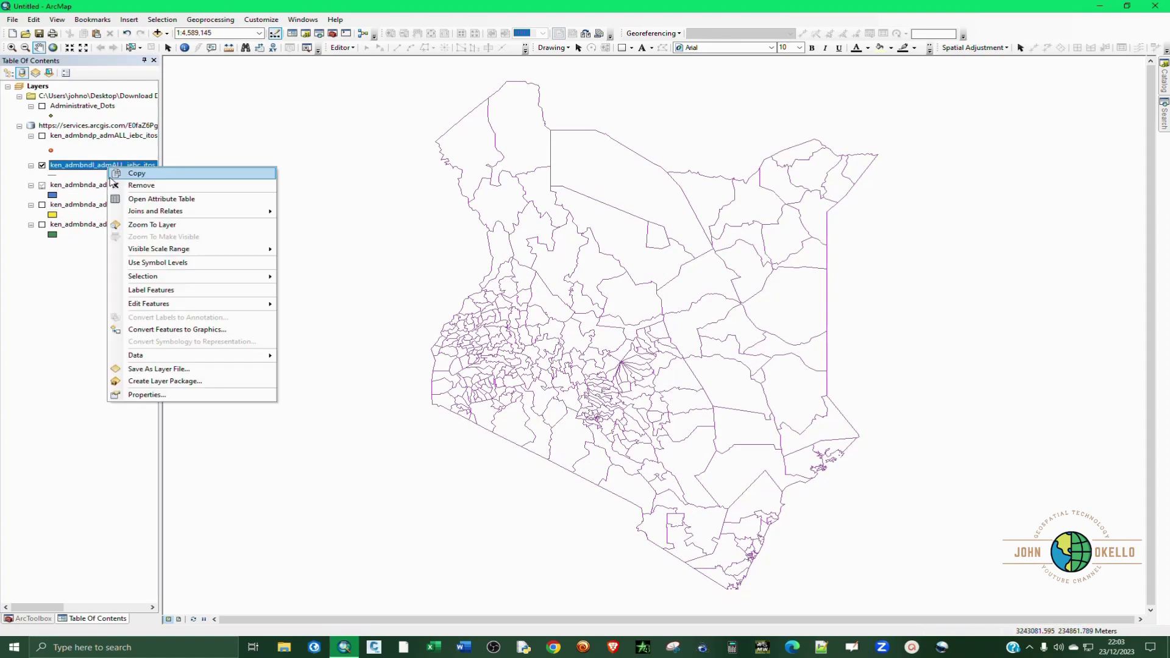
pyautogui.moveTo(263, 359)
pyautogui.click(320, 369)
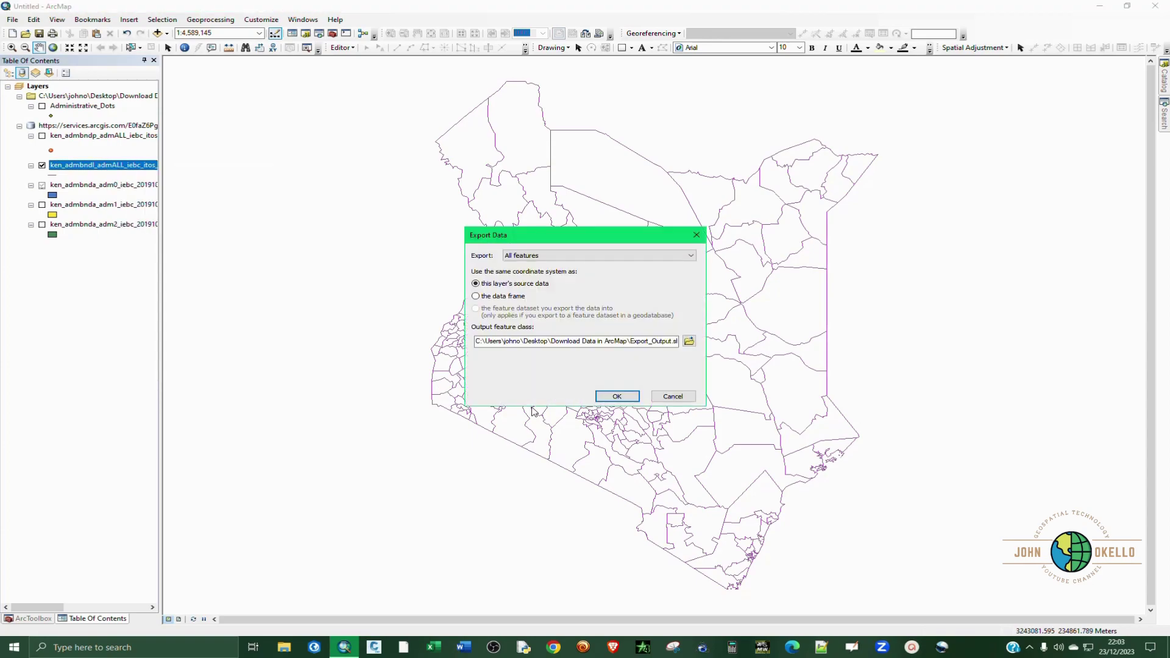
pyautogui.click(685, 338)
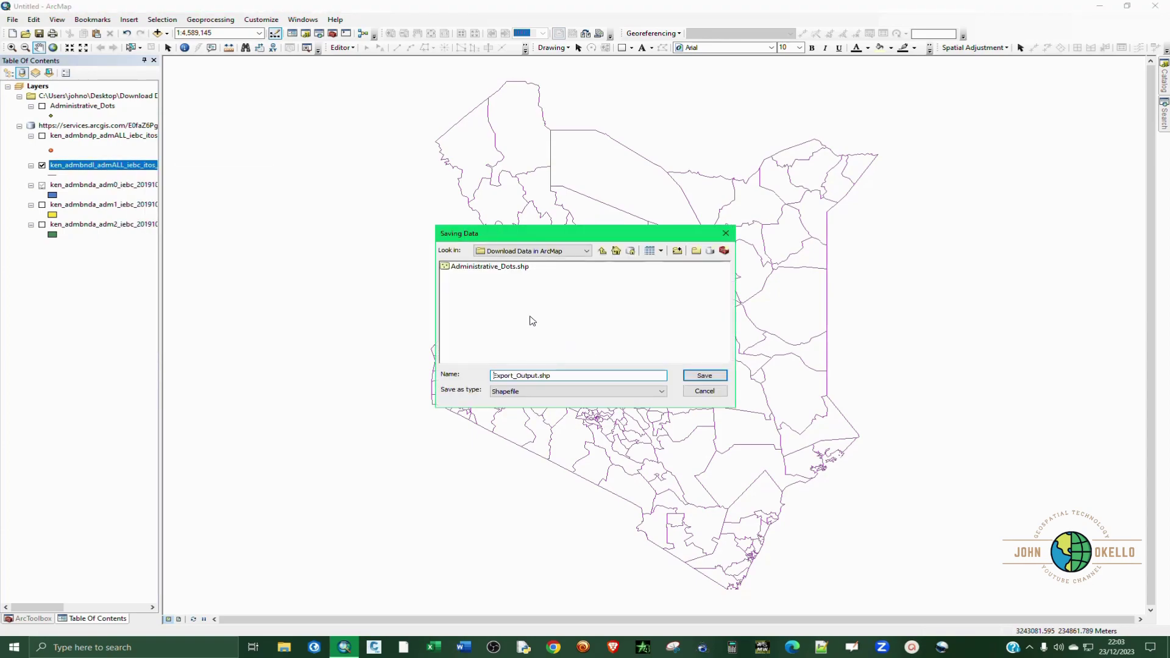
pyautogui.doubleClick(550, 376)
pyautogui.write('Kenyan Constituencies 1')
pyautogui.click(706, 376)
pyautogui.click(619, 396)
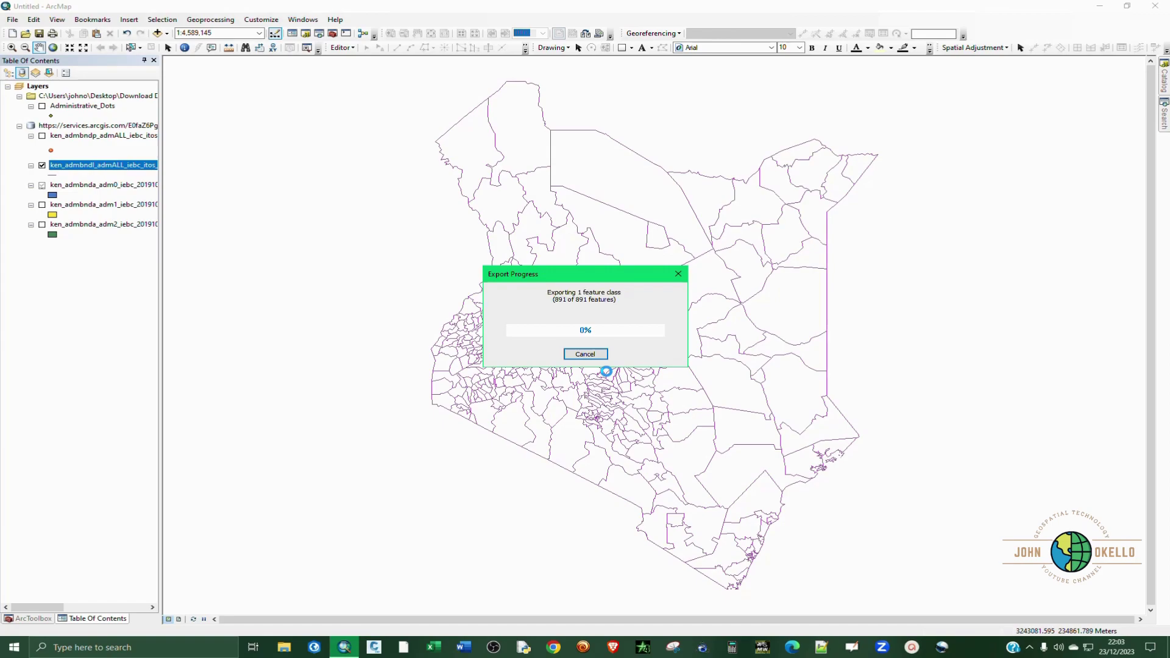
pyautogui.click(628, 363)
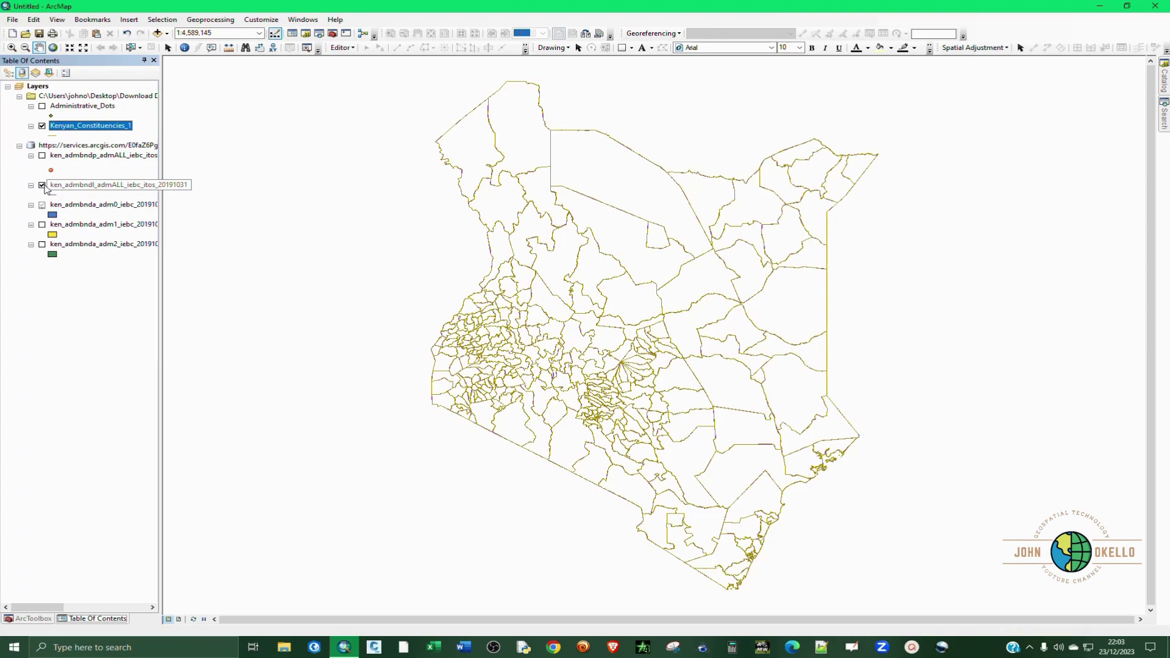
# Step: Turn off ken_admbndl and Kenyan_Constituencies_1 and turn on the ken_admbnda_adm1 county polygons
pyautogui.click(42, 185)
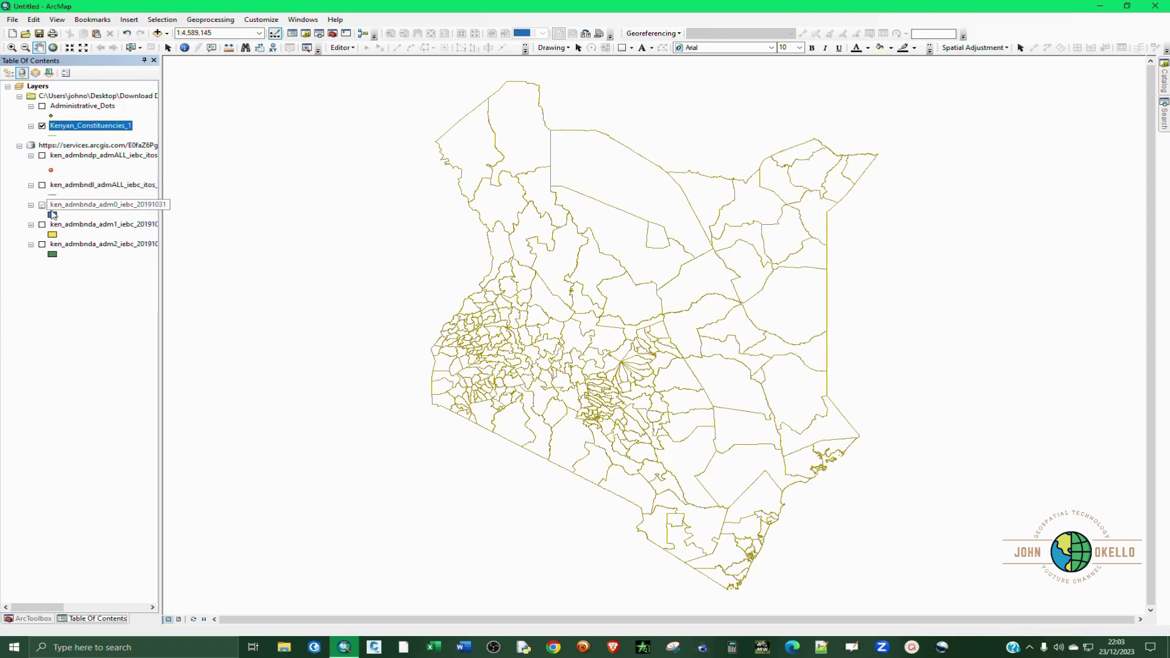
pyautogui.click(42, 224)
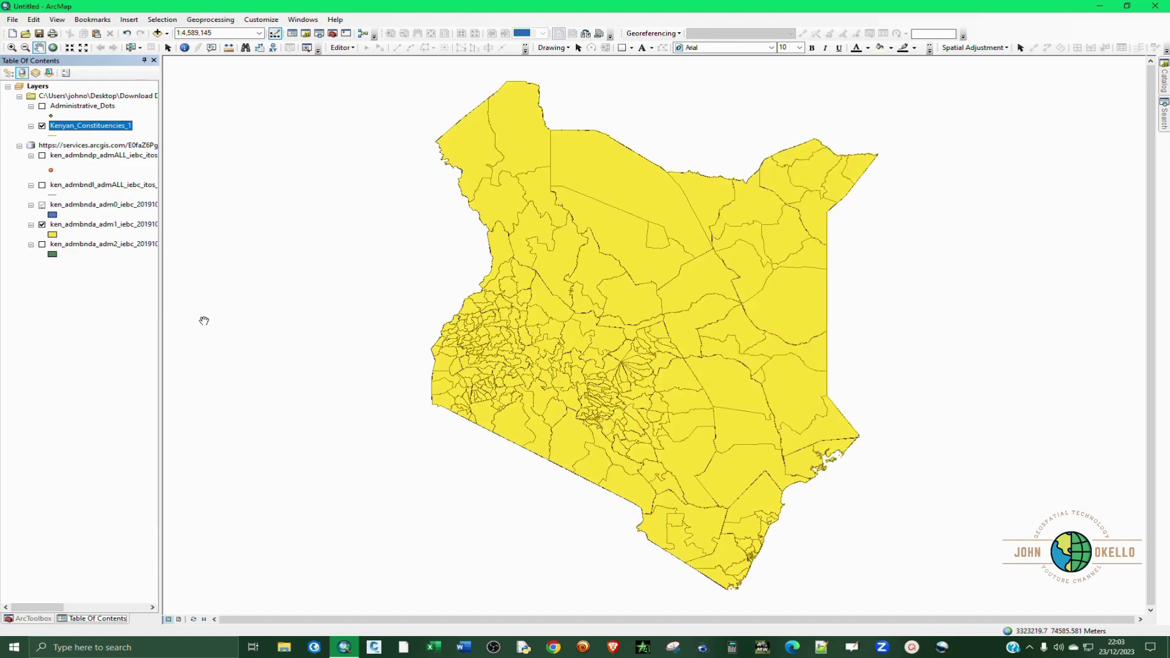
pyautogui.click(42, 125)
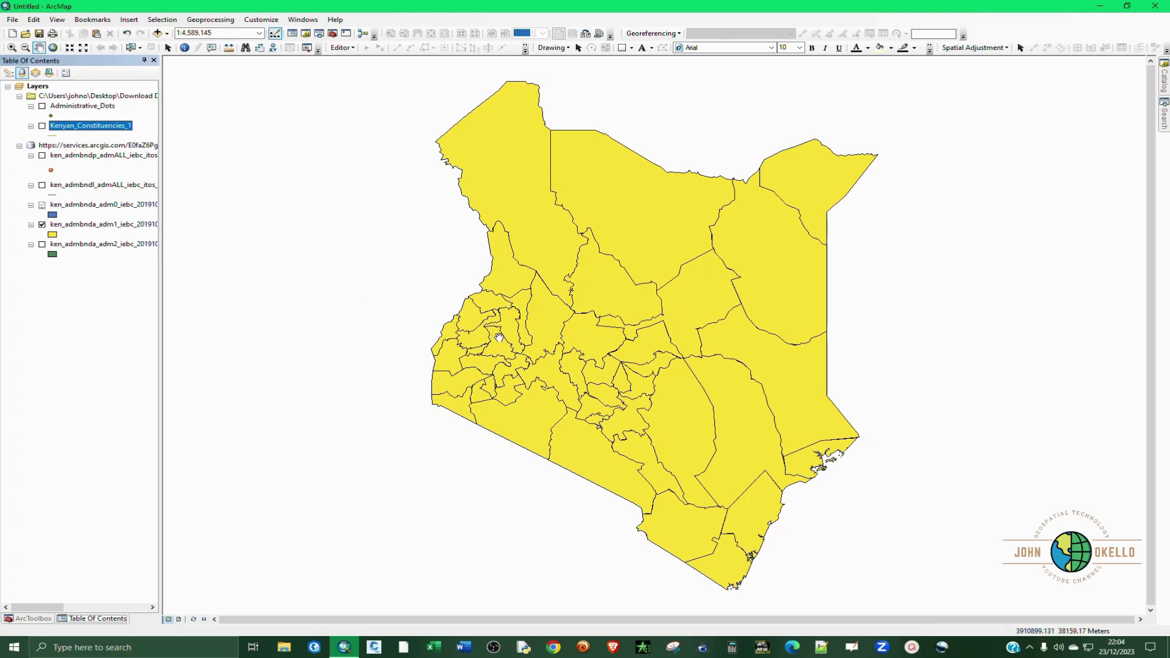
pyautogui.press('Return')
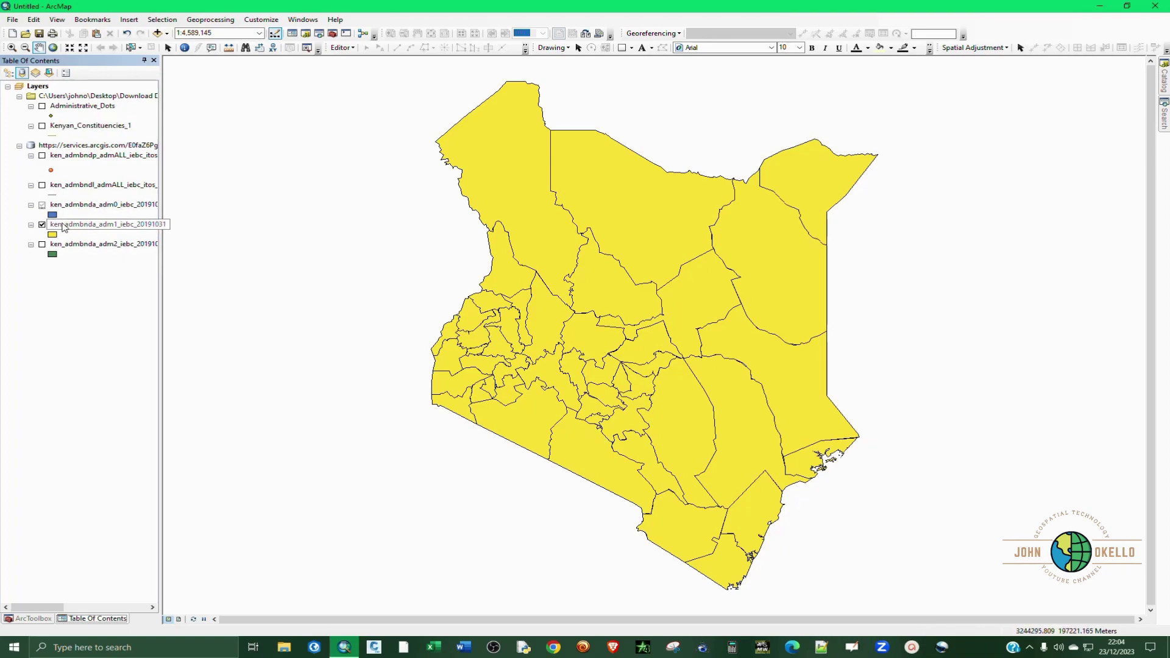
# Step: Review the ken_admbnda_adm1 county layer's attribute table, then close it
pyautogui.rightClick(64, 228)
pyautogui.click(105, 256)
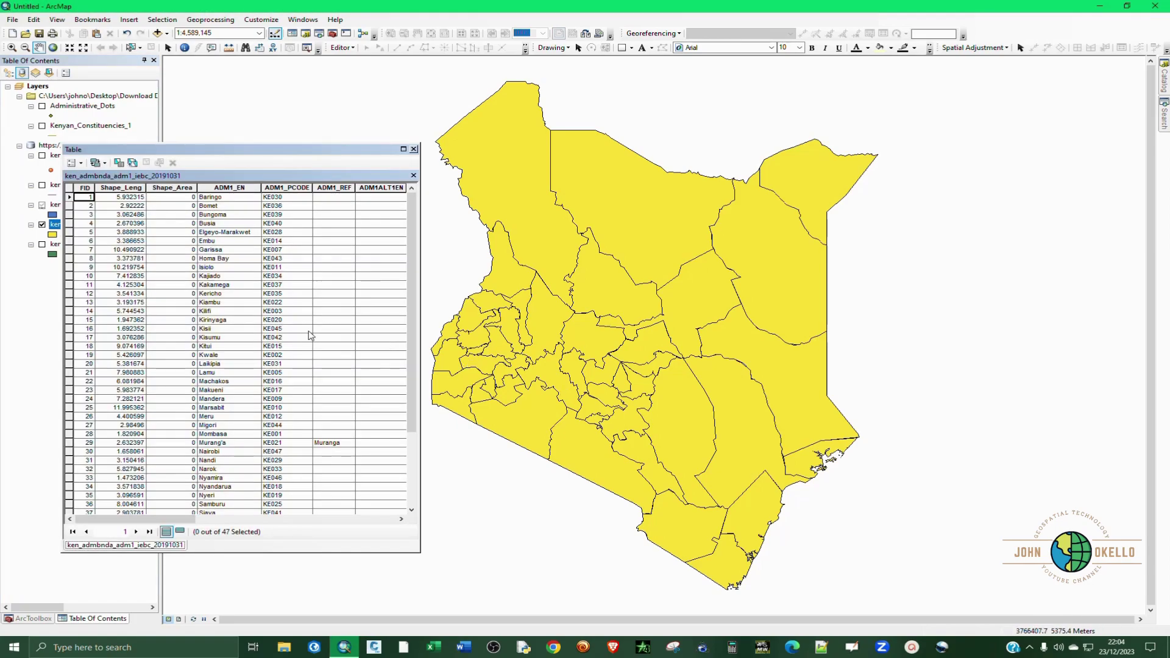
pyautogui.scroll(-2, 236, 277)
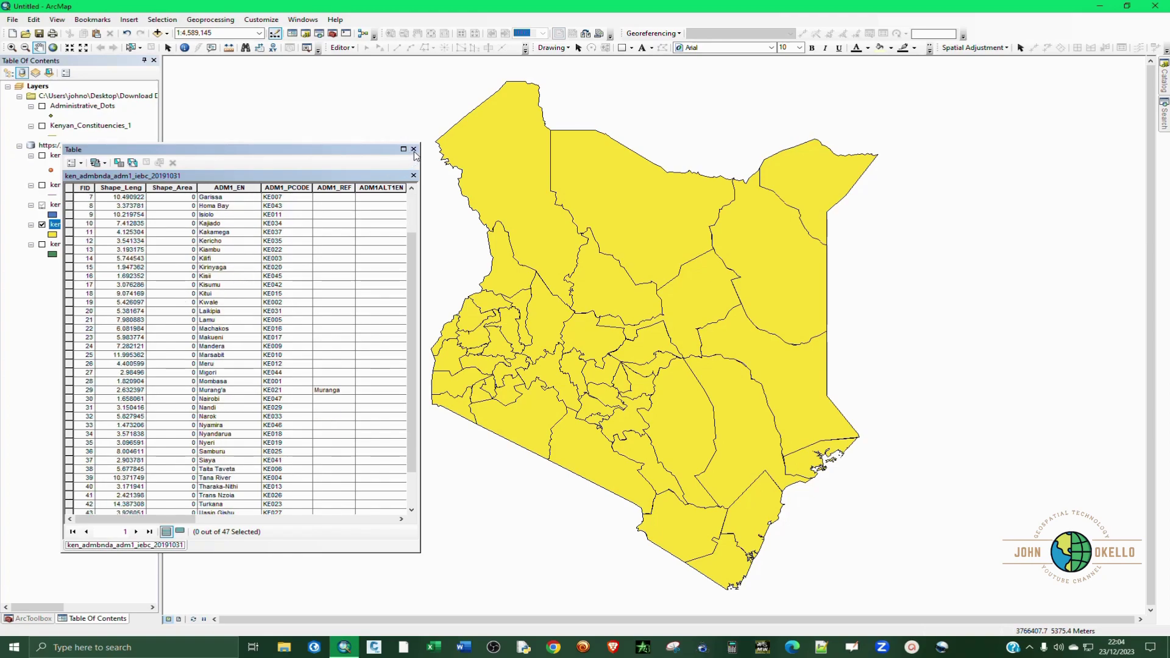
pyautogui.click(413, 149)
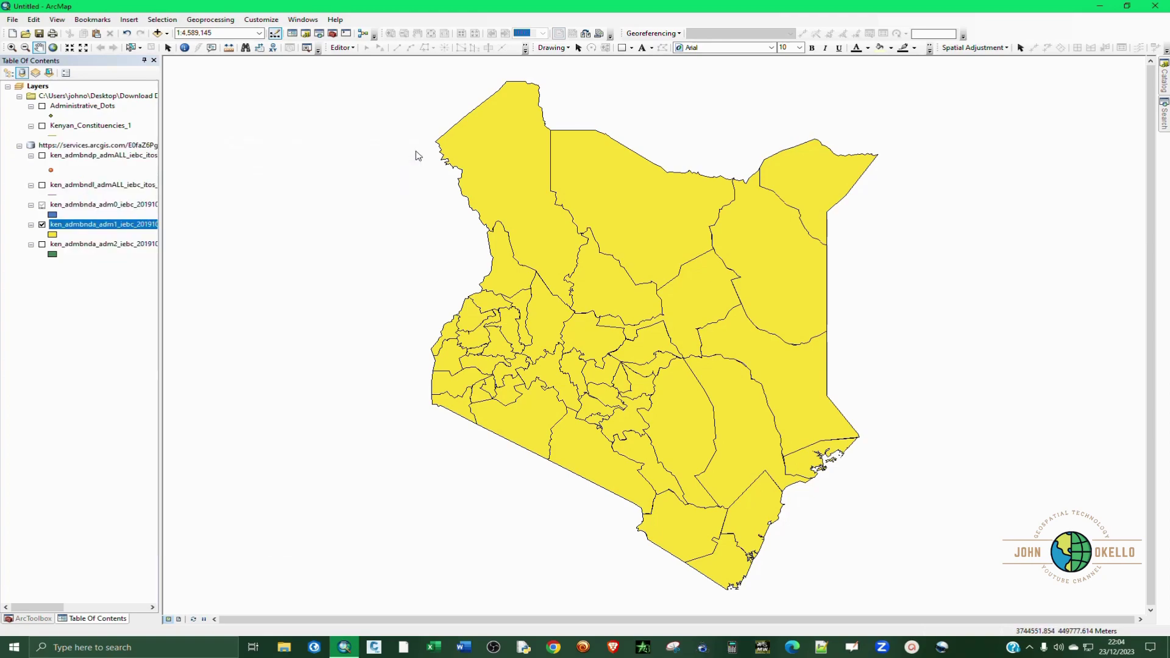
# Step: Export ken_admbnda_adm1 as the Kenya Counties shapefile, add it to the map, and hide the online layer
pyautogui.rightClick(76, 228)
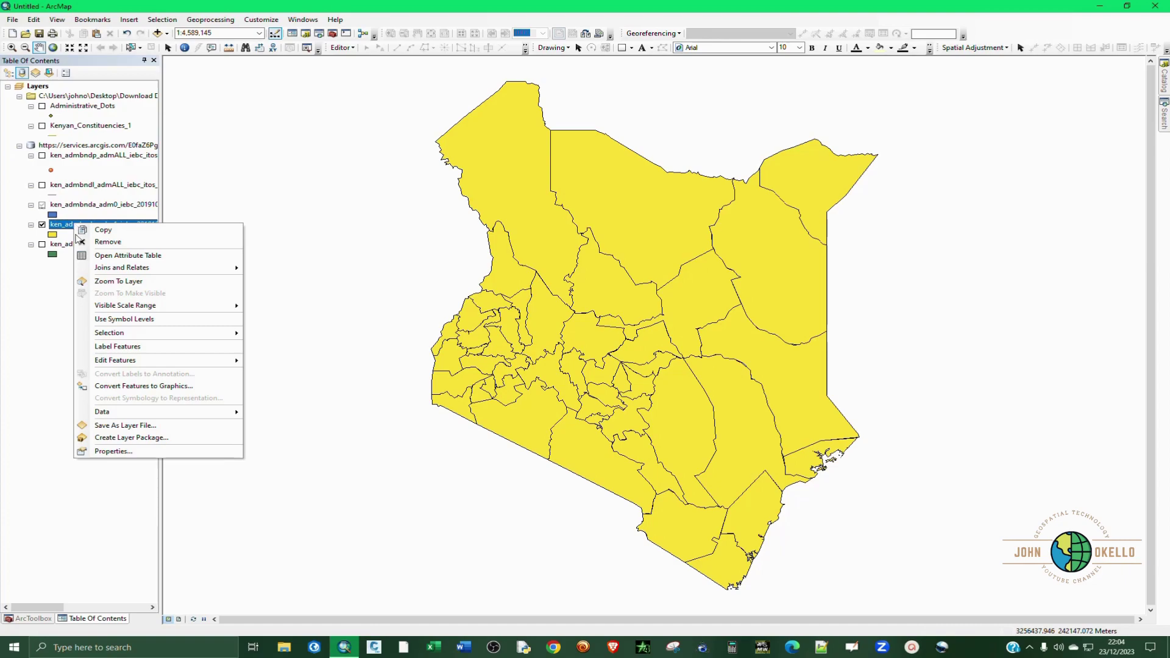
pyautogui.moveTo(228, 415)
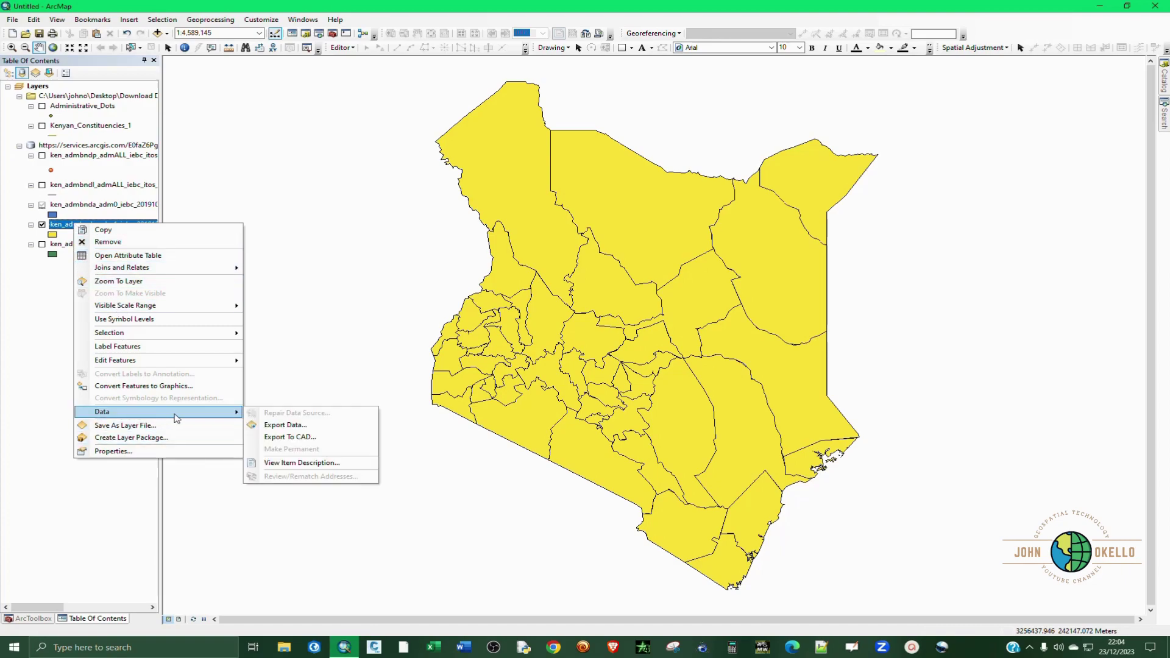
pyautogui.click(303, 424)
pyautogui.click(688, 340)
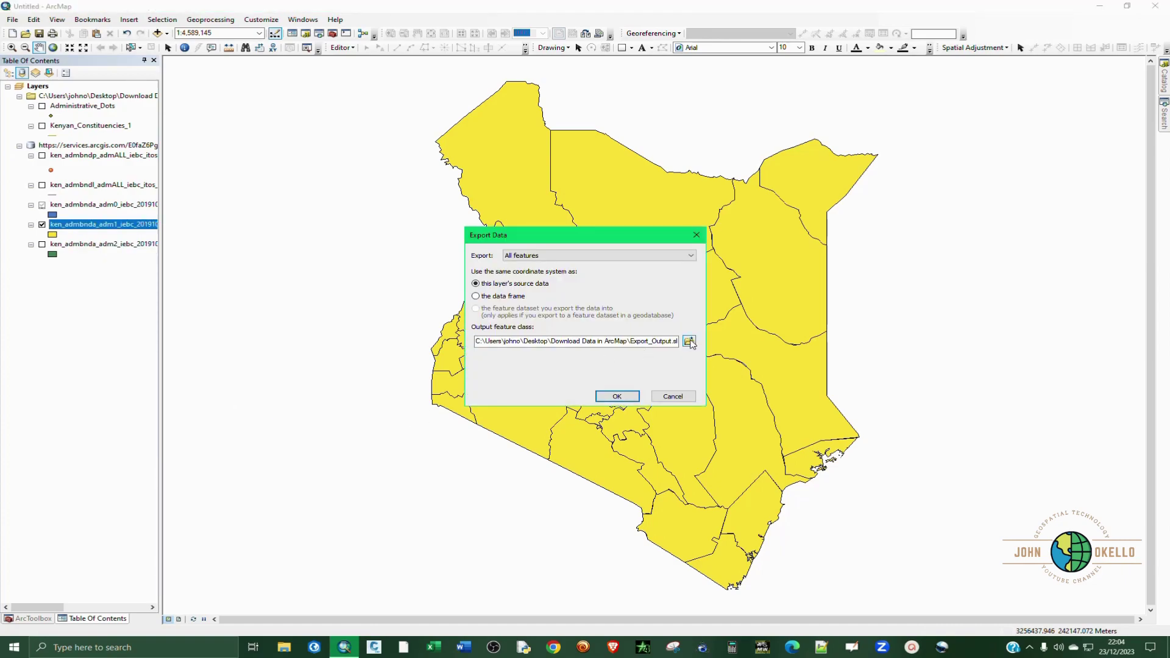
pyautogui.doubleClick(547, 376)
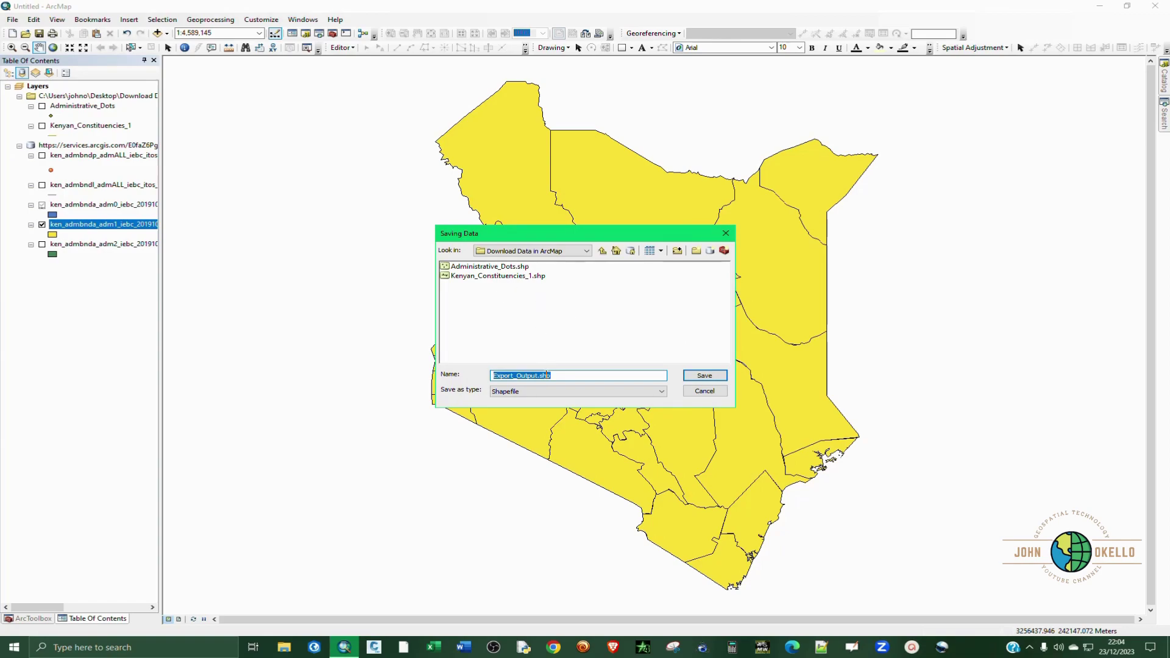
pyautogui.write('Kenya Counties')
pyautogui.click(685, 378)
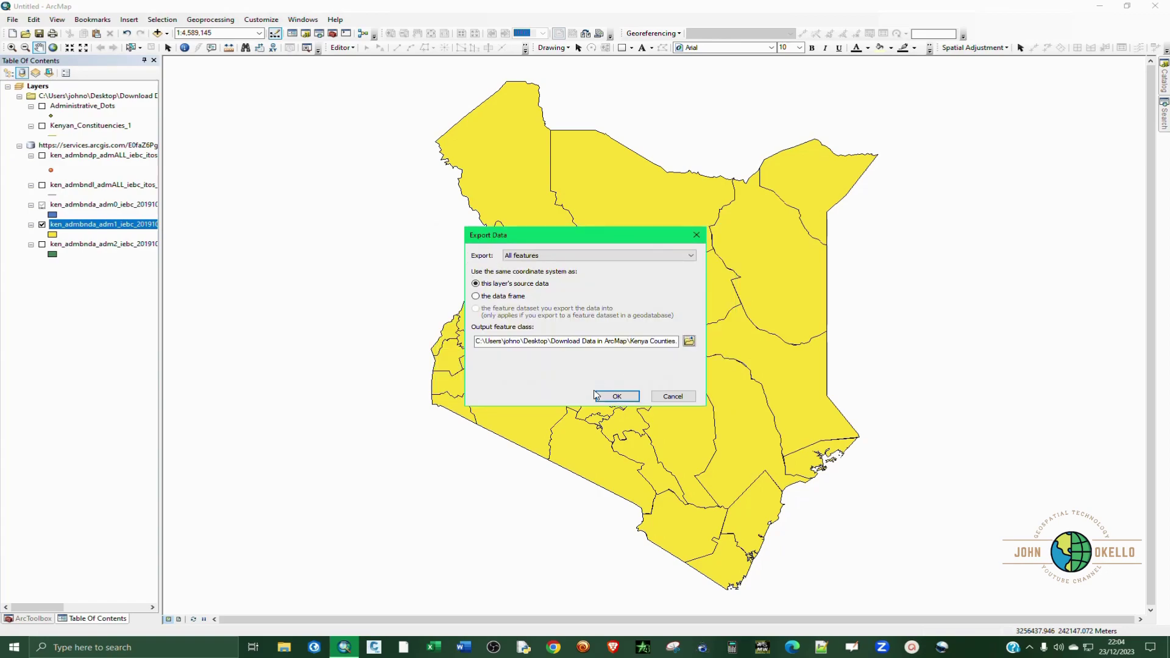
pyautogui.click(601, 399)
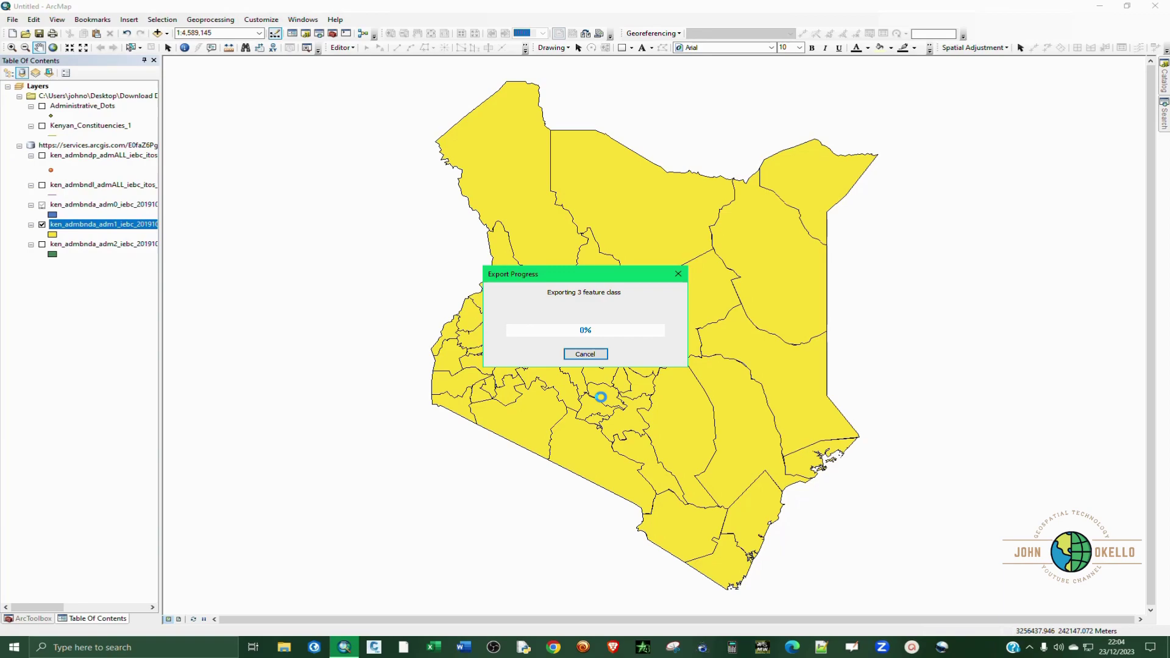
pyautogui.click(644, 364)
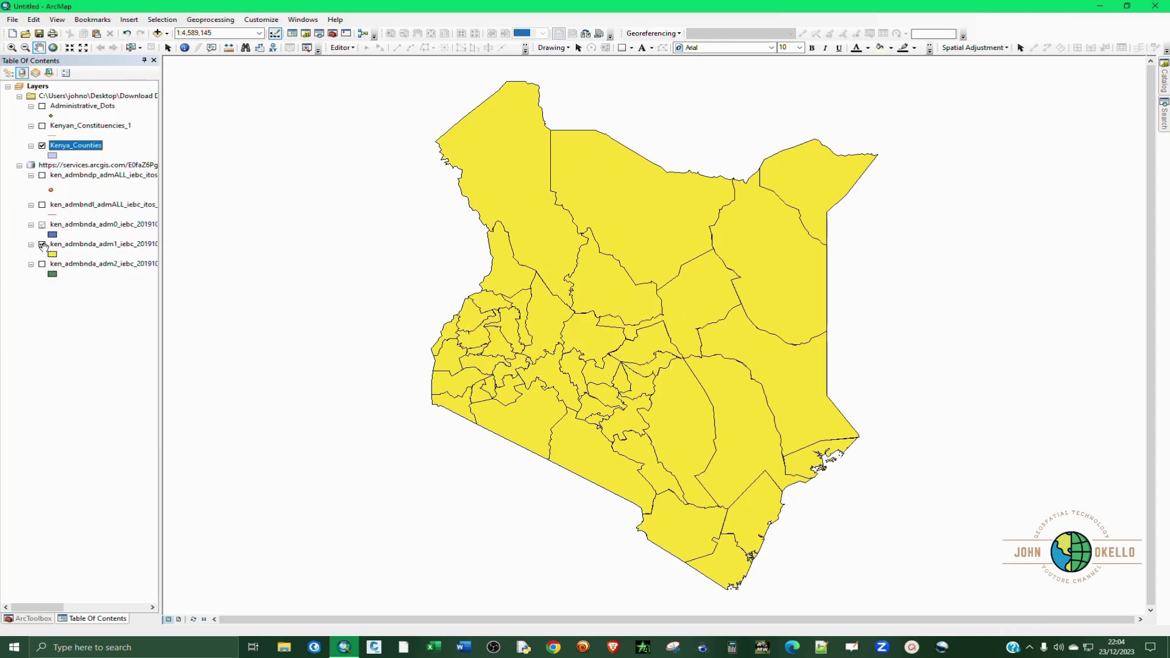
pyautogui.click(42, 244)
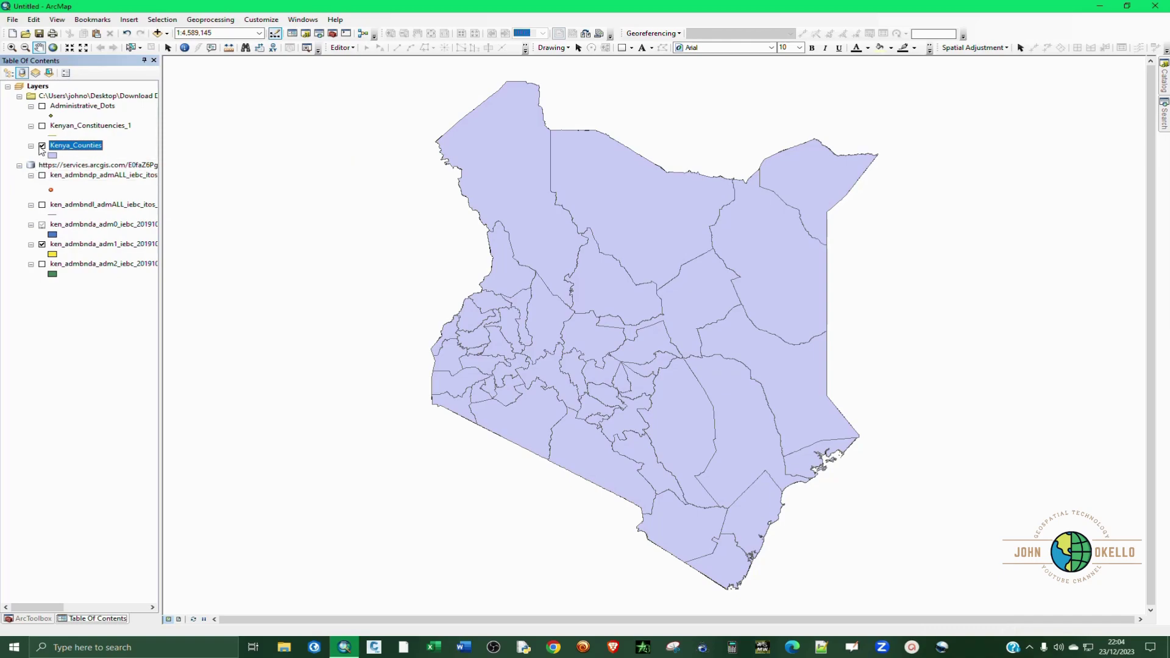
# Step: Hide Kenya_Counties and turn on the ken_admbnda_adm2_iebc_20191031 constituency layer
pyautogui.click(43, 146)
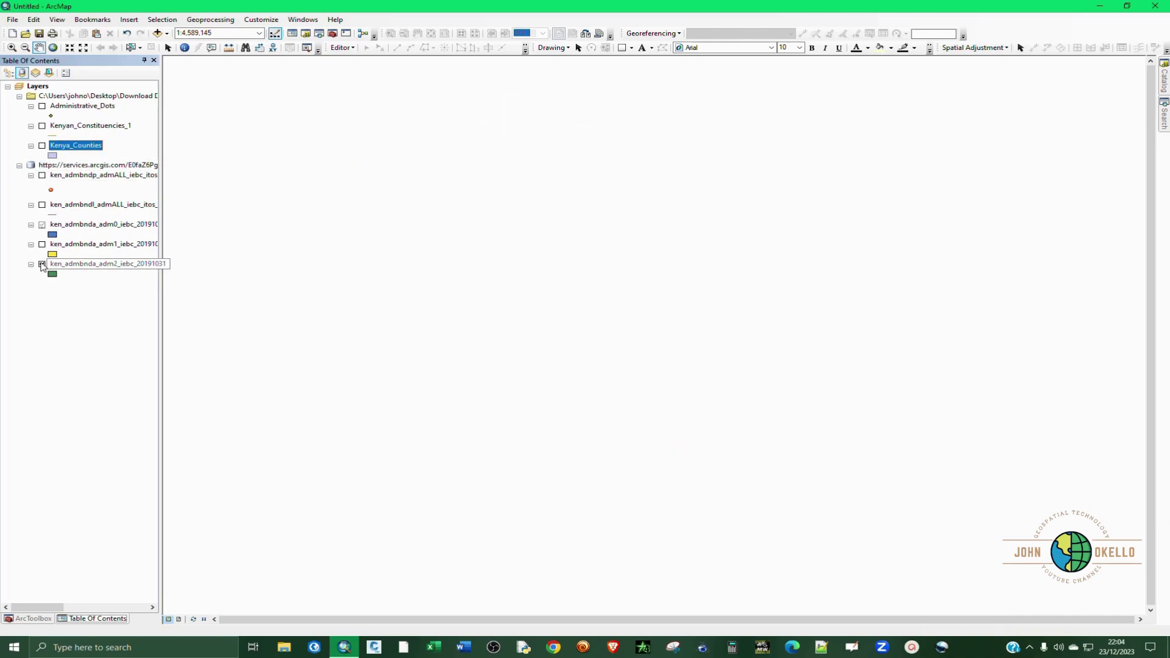
pyautogui.click(42, 264)
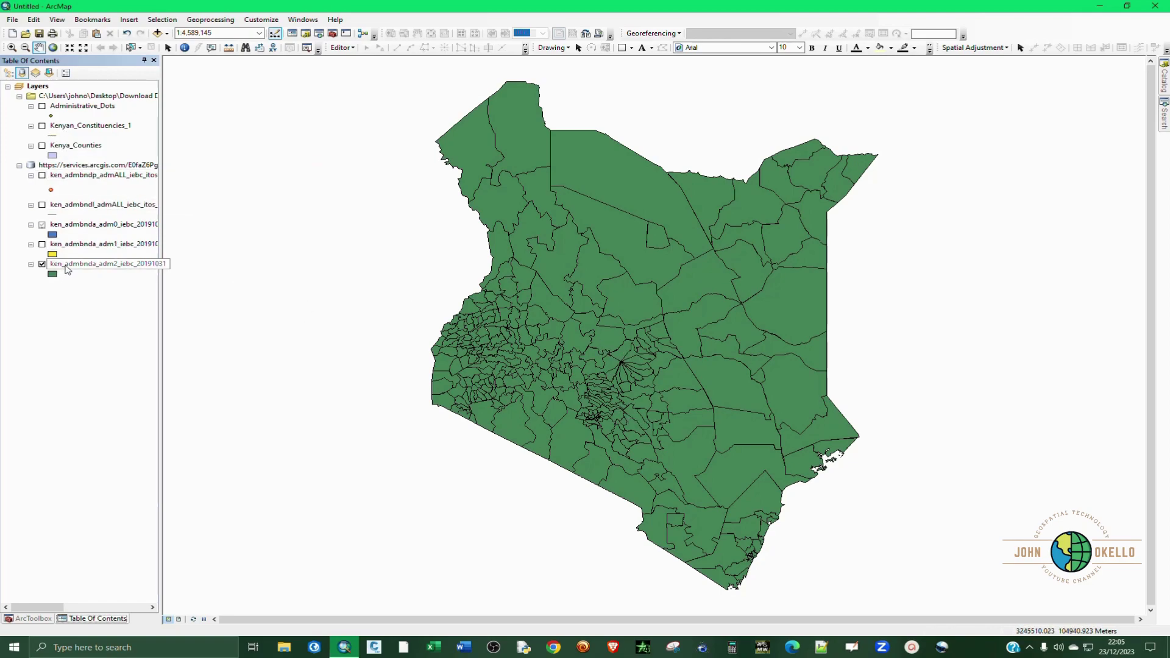
# Step: Export ken_admbnda_adm2 as the Kenya_Constituencies_2 shapefile and add it to the map
pyautogui.rightClick(71, 264)
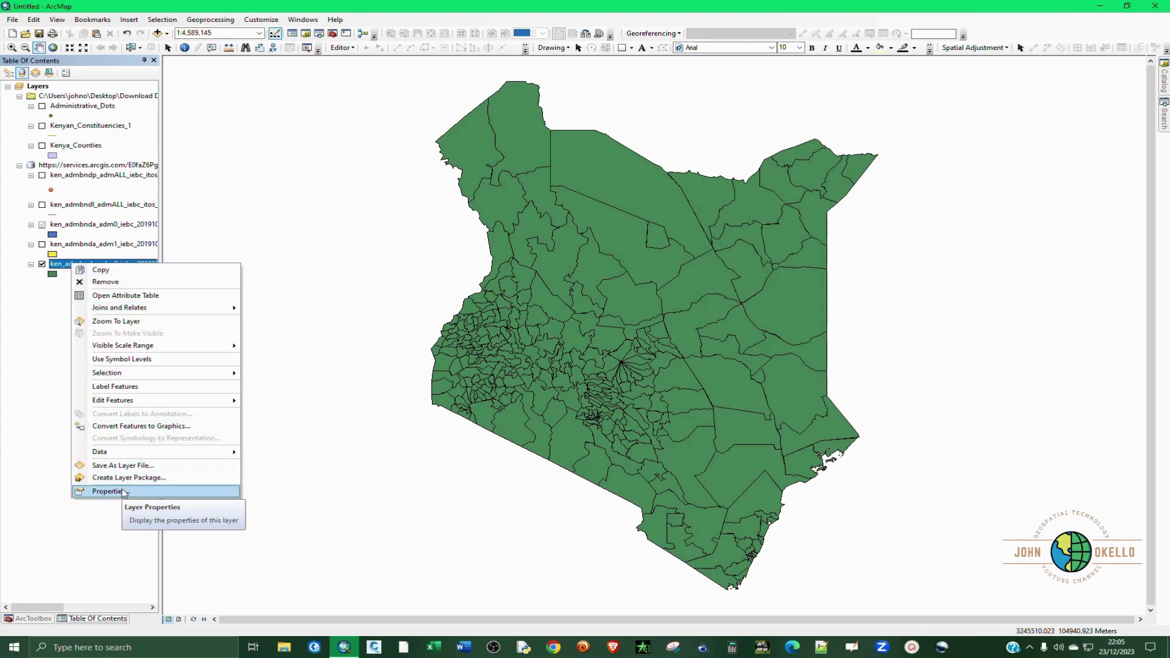
pyautogui.moveTo(154, 452)
pyautogui.click(293, 466)
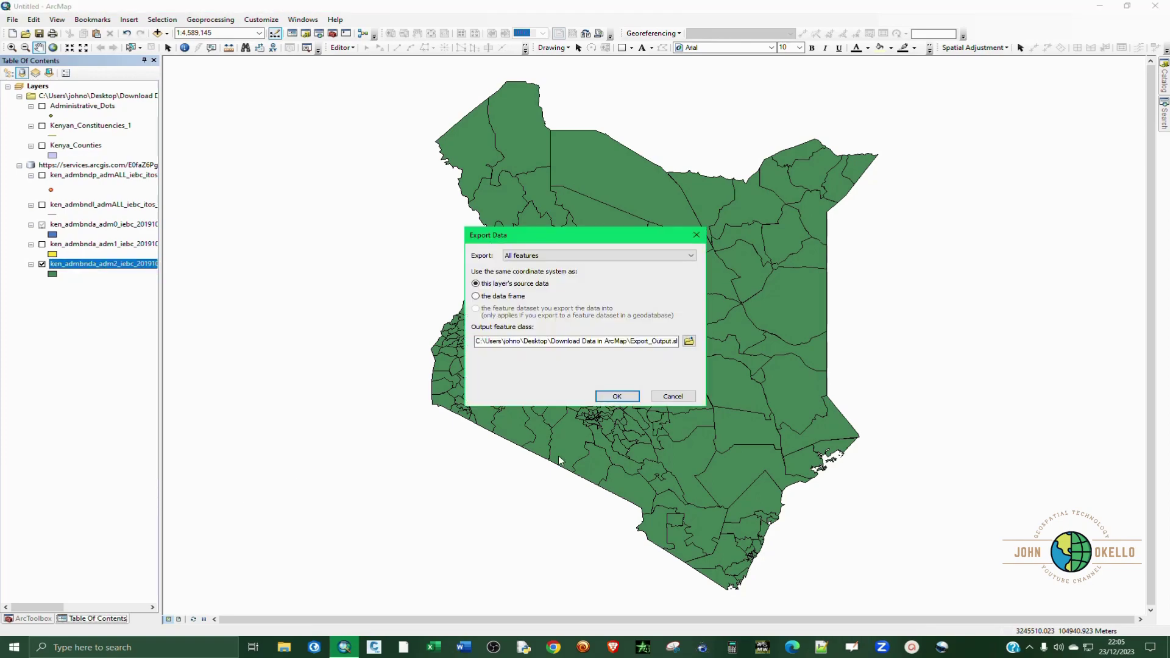
pyautogui.click(691, 342)
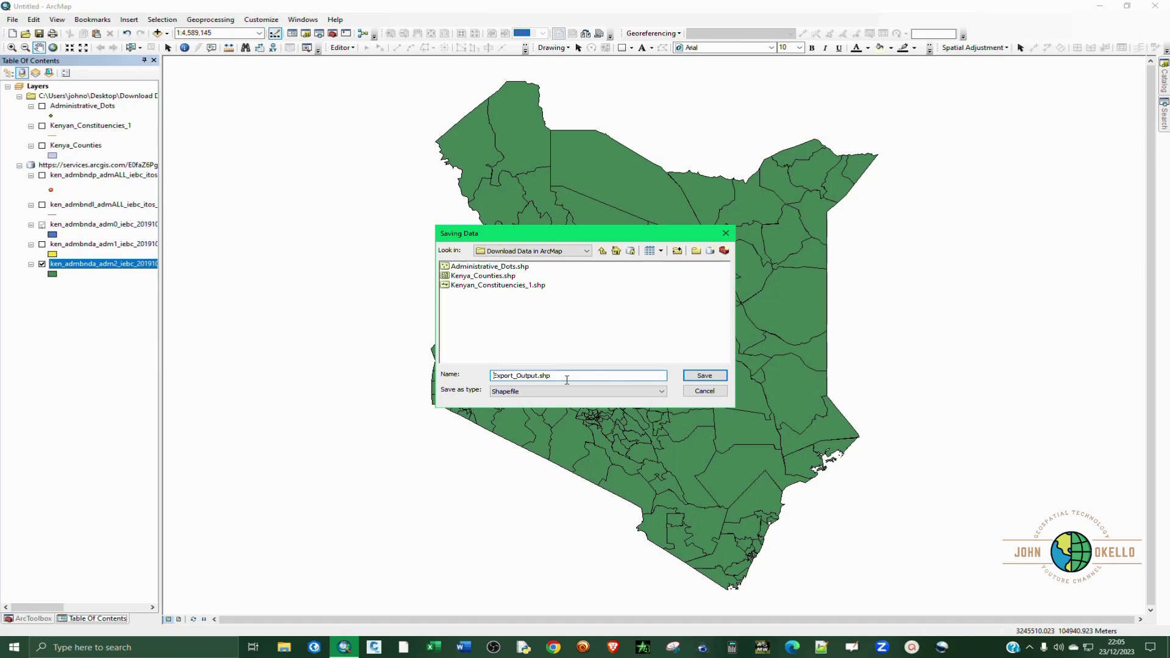
pyautogui.doubleClick(562, 381)
pyautogui.write('Kenya Constituencies 2')
pyautogui.click(707, 375)
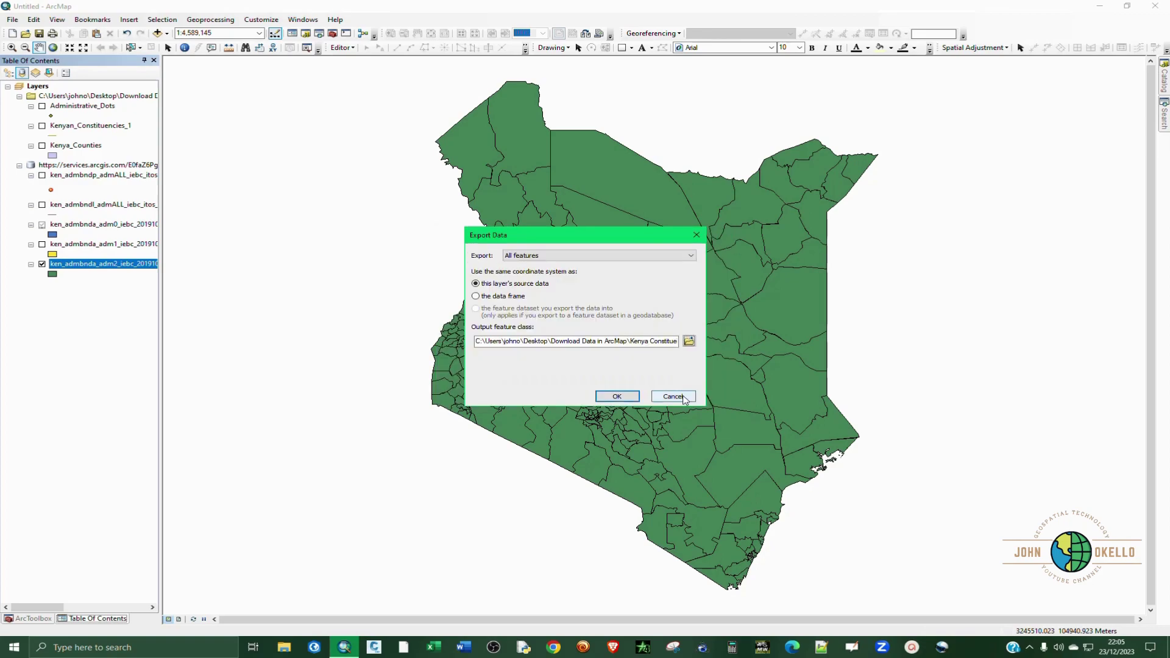
pyautogui.click(615, 396)
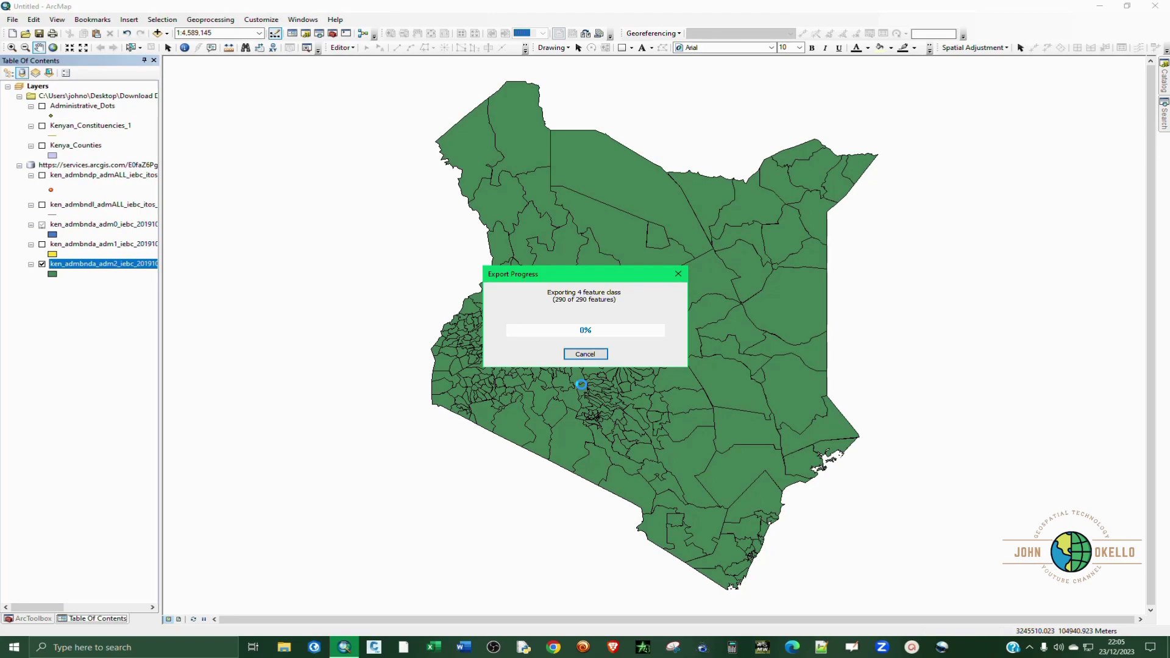
pyautogui.click(628, 363)
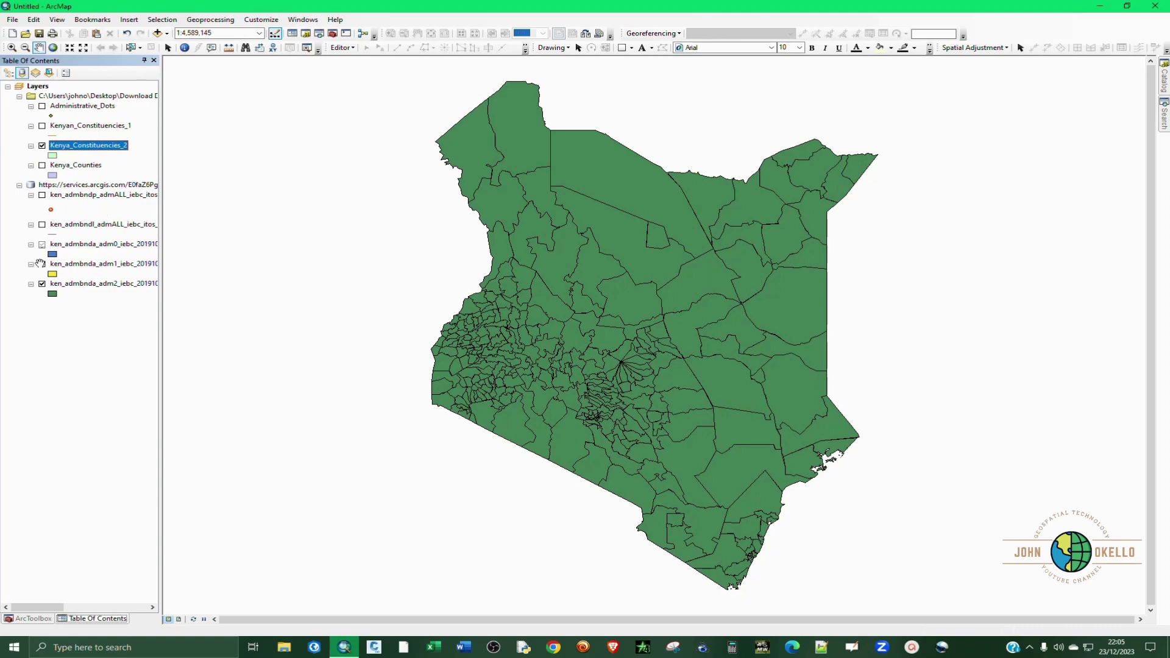
# Step: Turn off the online adm2 layer and remove the services.arcgis.com group layer
pyautogui.click(42, 284)
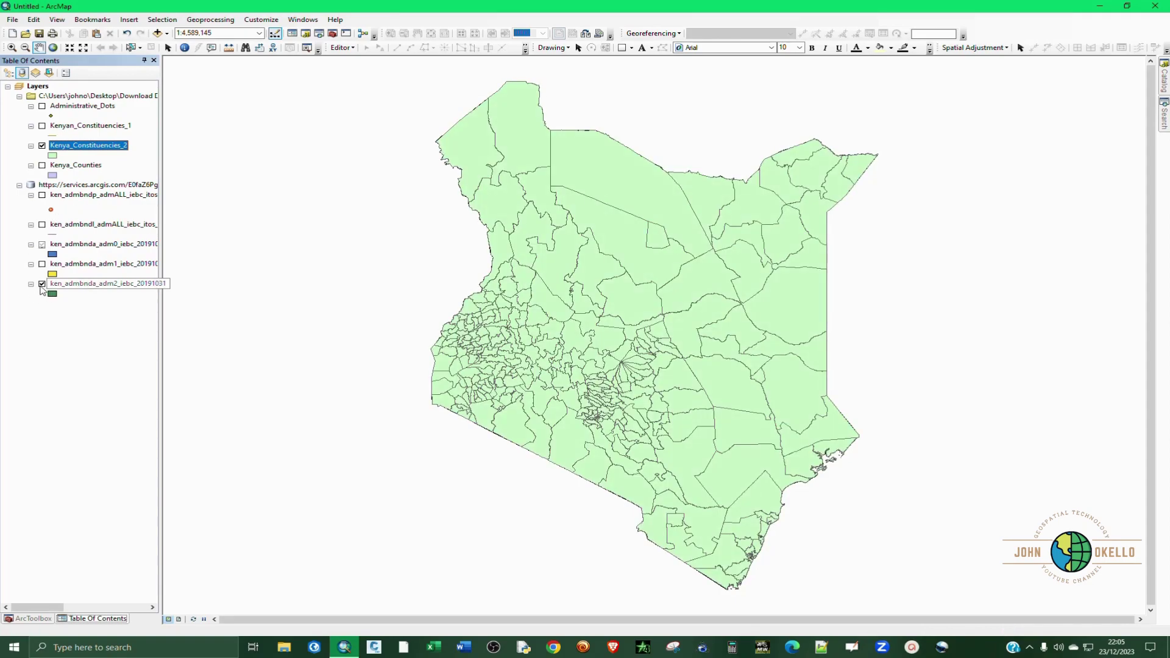
pyautogui.click(42, 284)
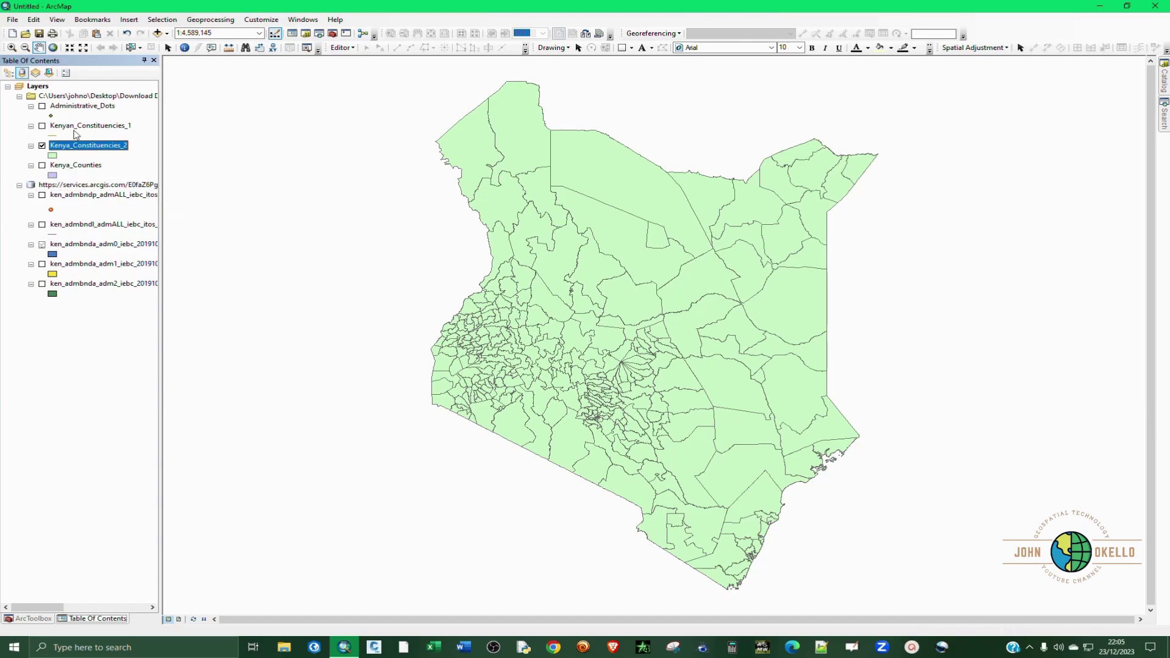
pyautogui.click(61, 190)
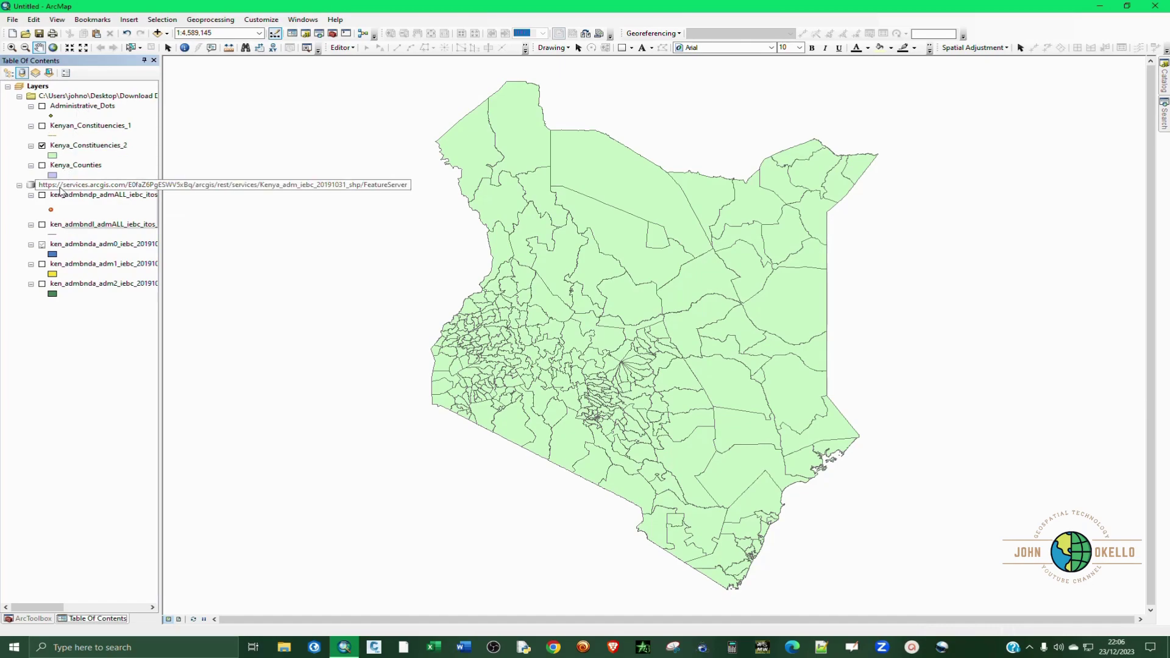
pyautogui.rightClick(61, 191)
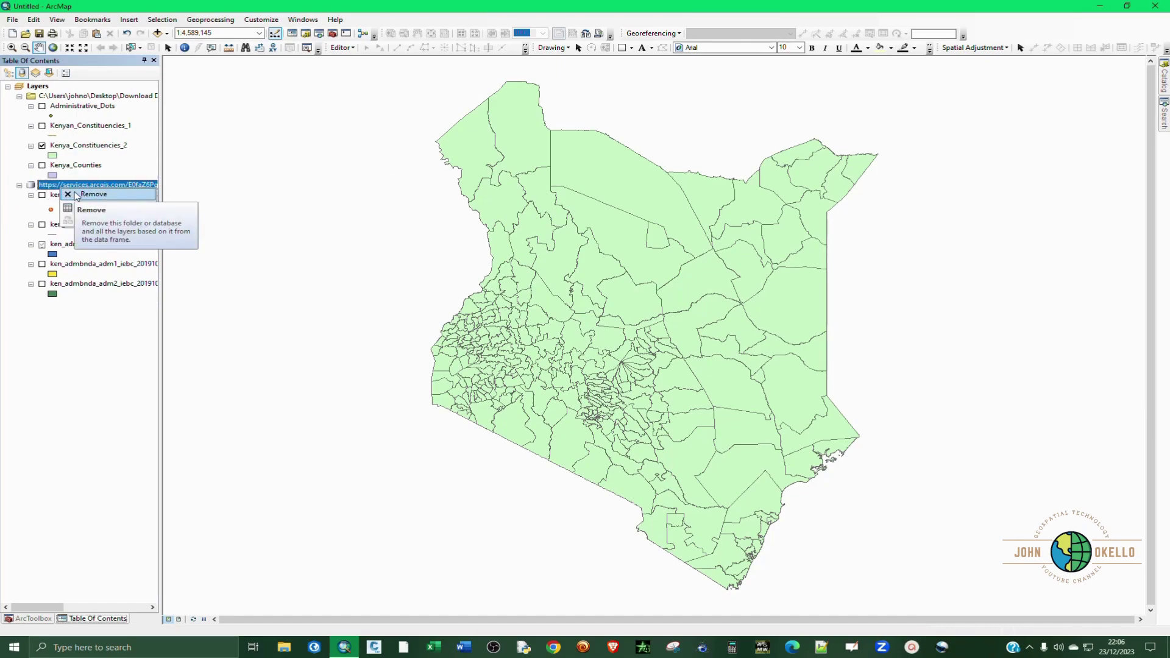
pyautogui.click(77, 194)
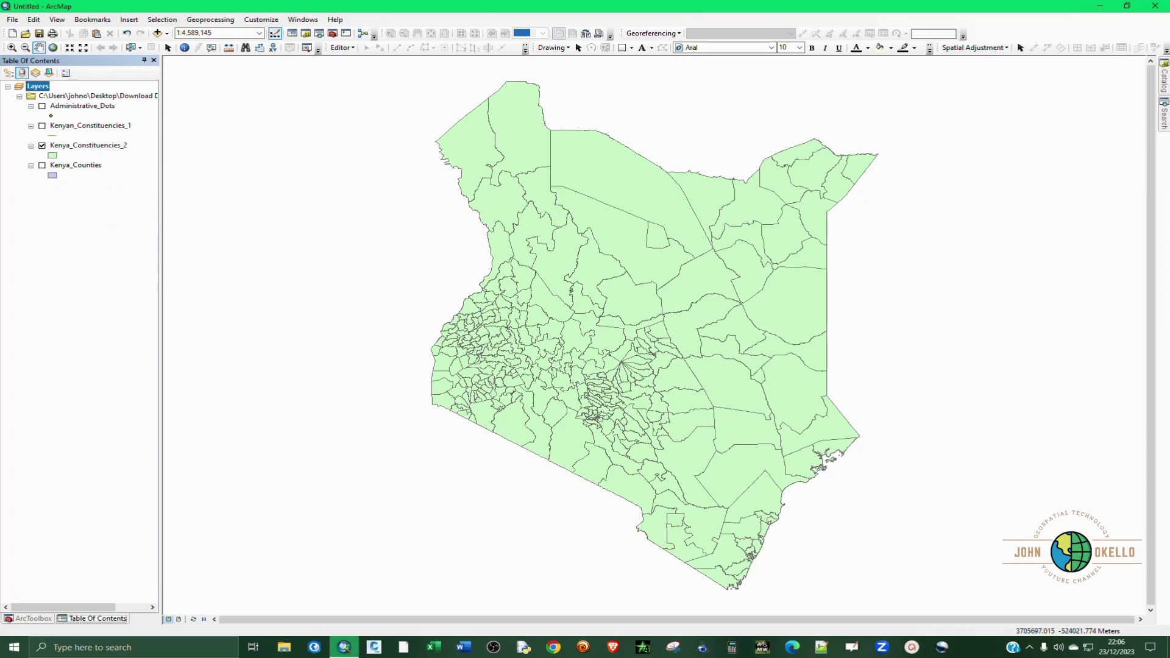
pyautogui.click(284, 647)
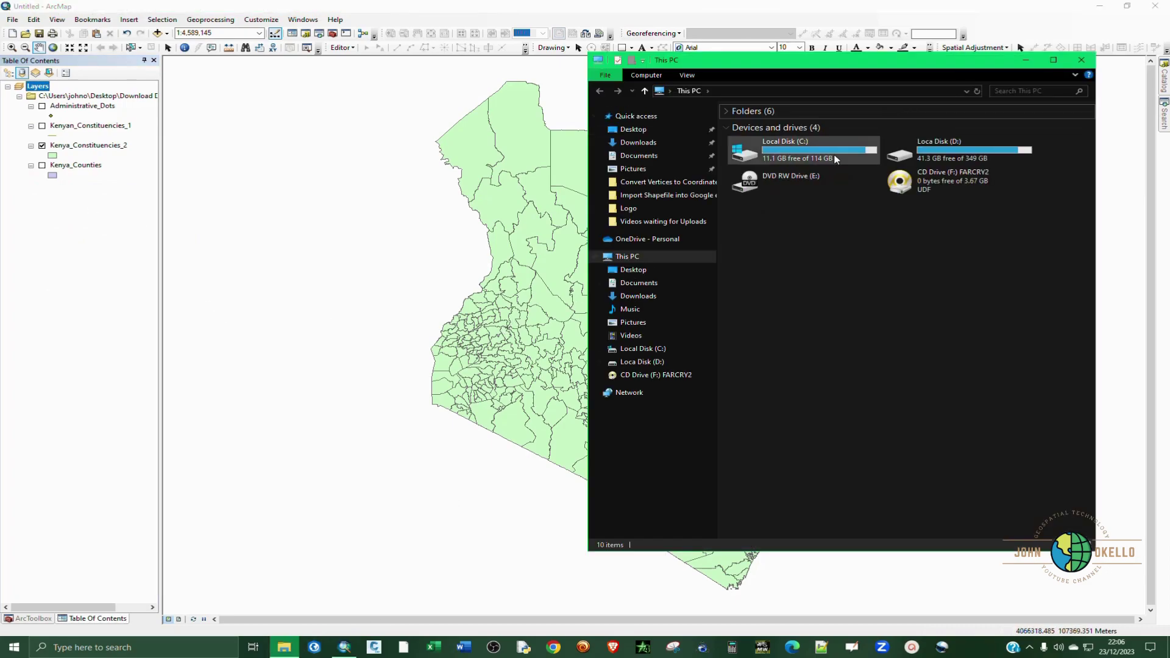
pyautogui.click(642, 272)
pyautogui.doubleClick(755, 143)
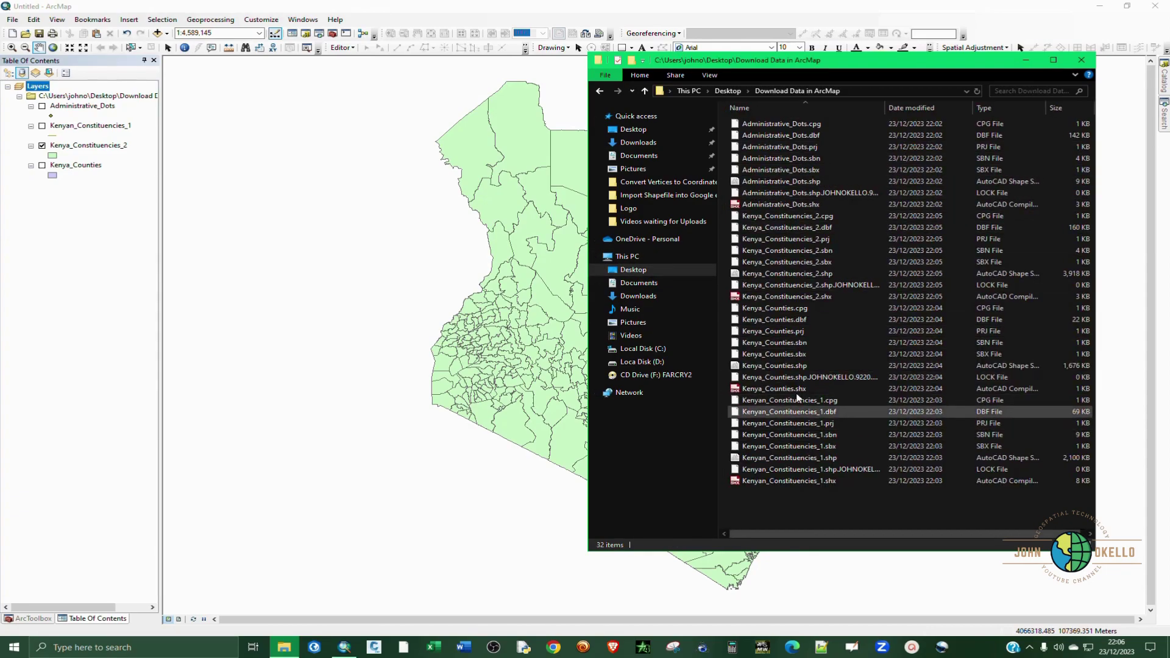
pyautogui.click(1026, 59)
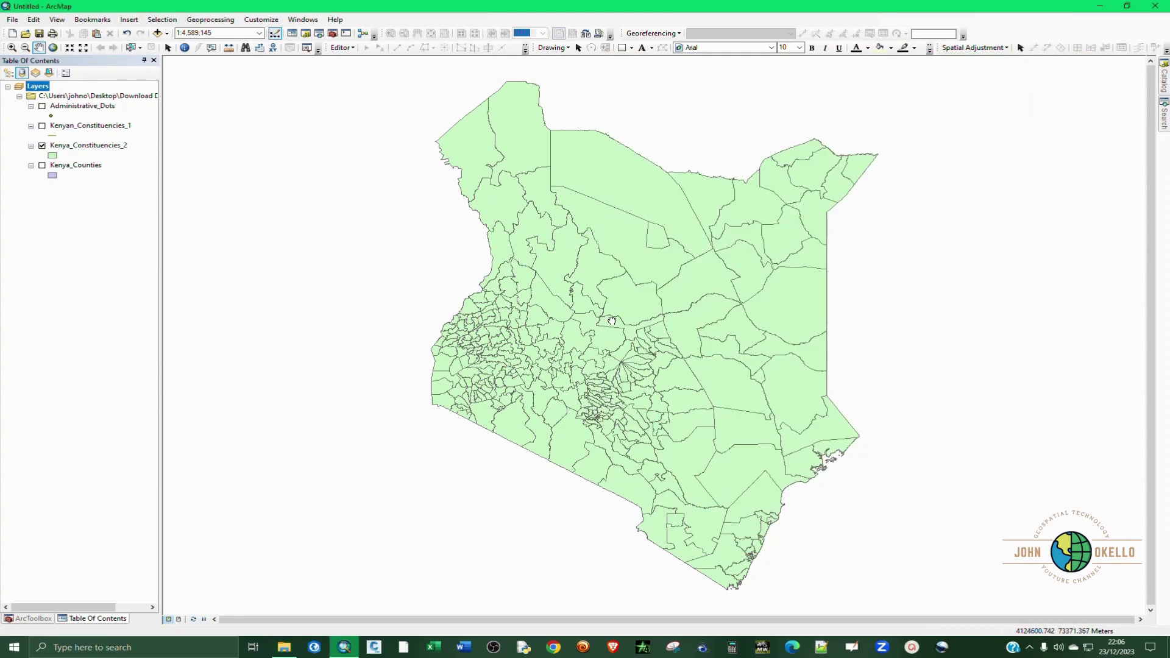
pyautogui.moveTo(606, 321); pyautogui.dragTo(621, 324)
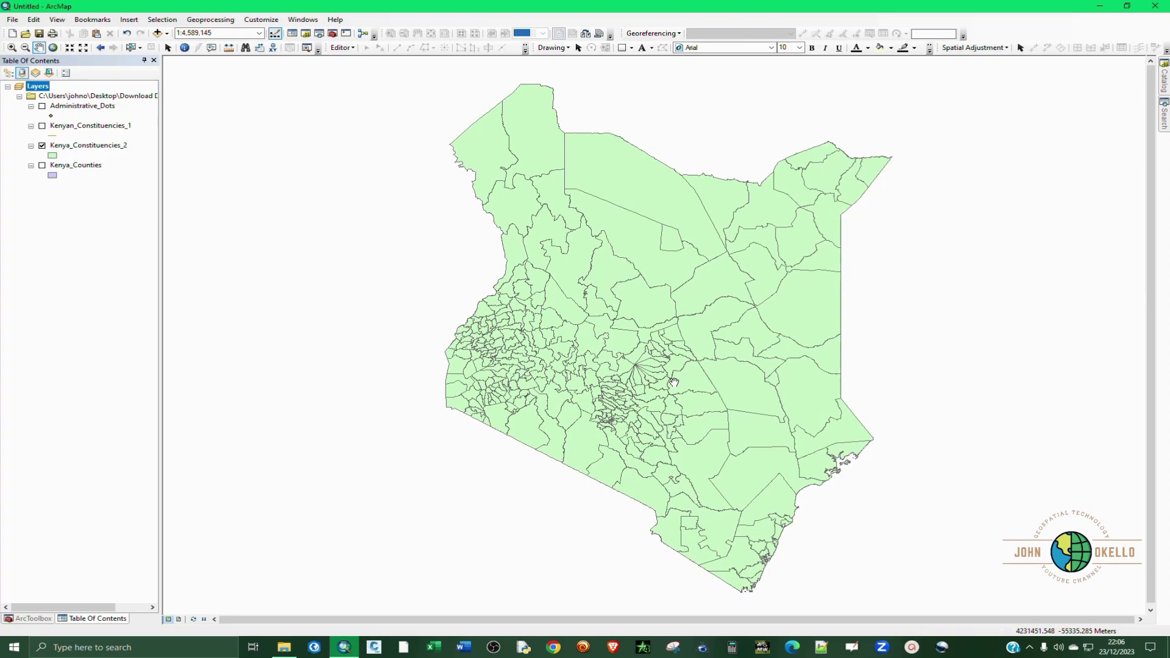